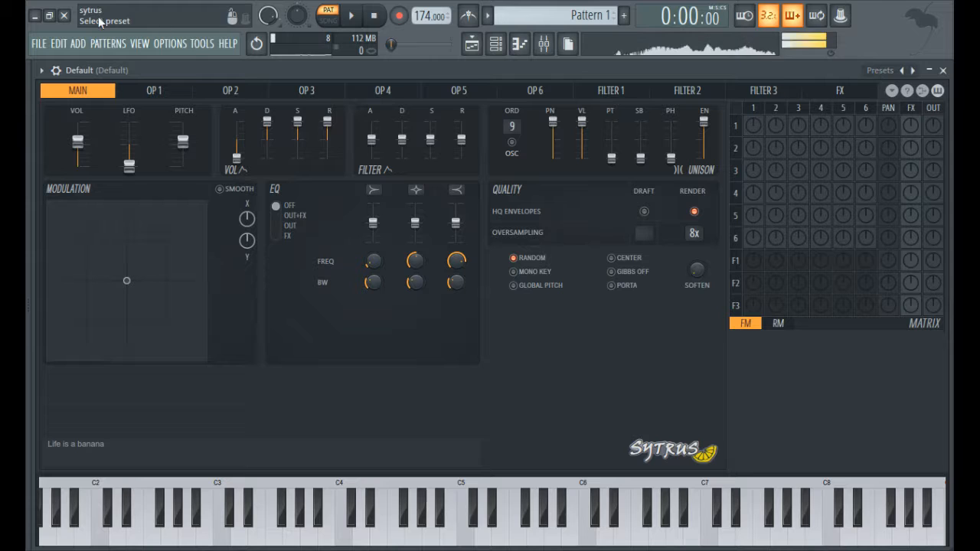
Load the Default preset in Sytrus and sweep the master volume level, leaving it at 125%
click(99, 21)
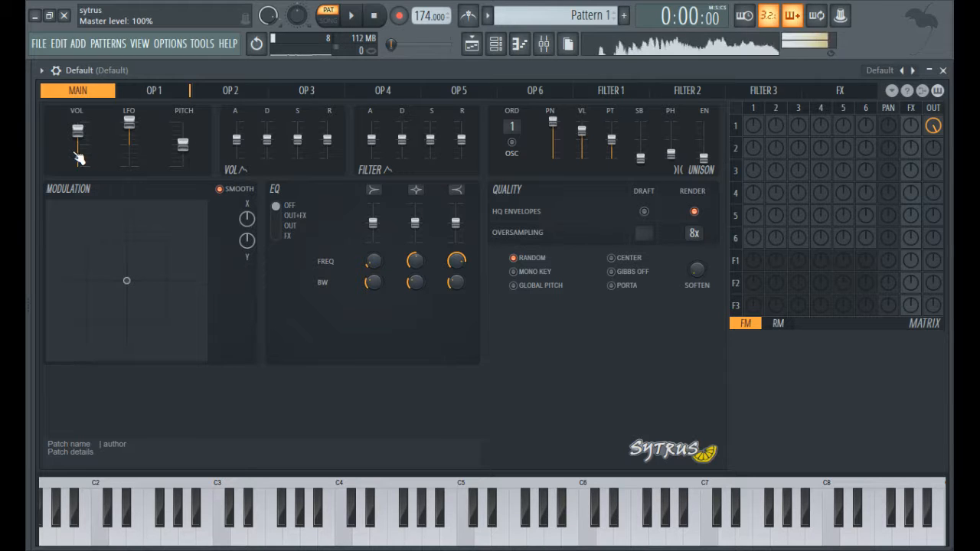
drag(79, 159, 84, 128)
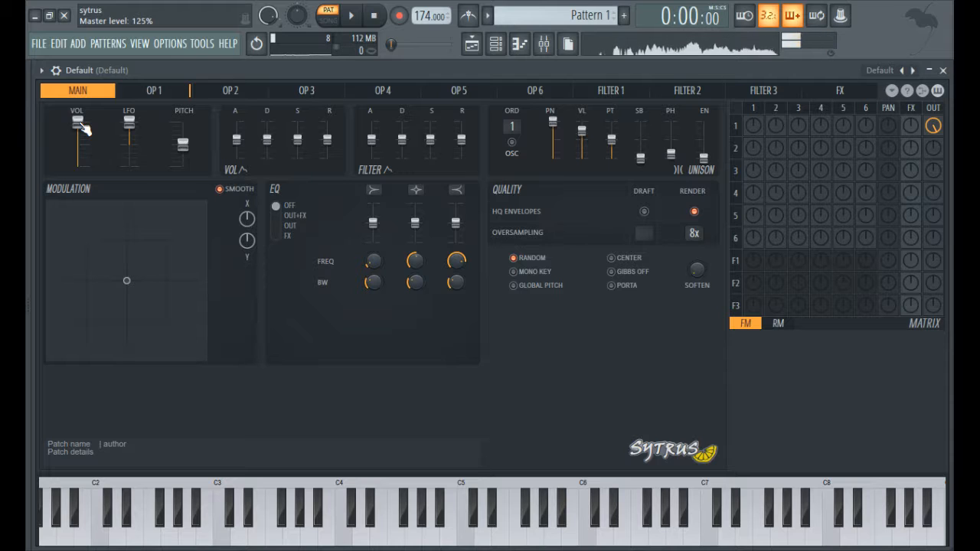
drag(84, 128, 84, 173)
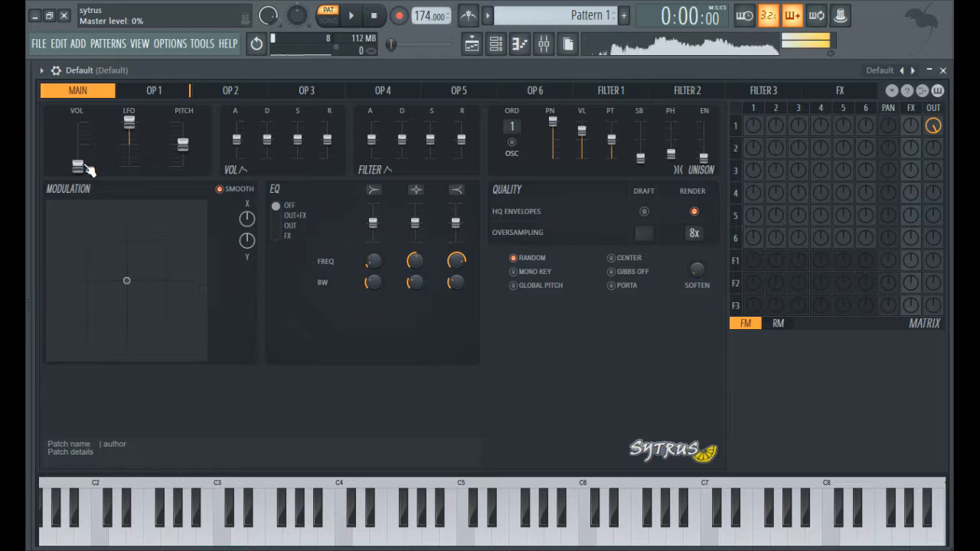
drag(86, 167, 84, 123)
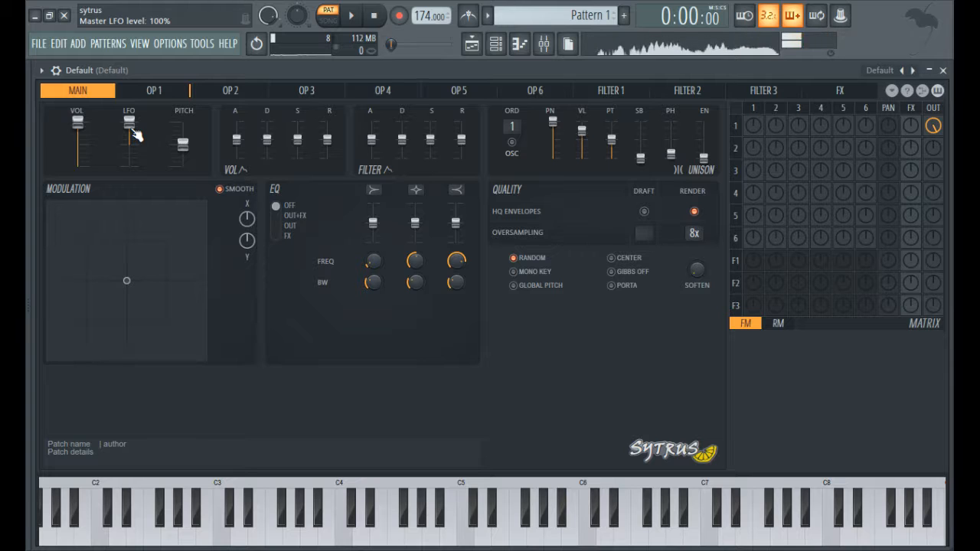
Enable operator 1's volume LFO, turn on step editing and reset the LFO curve to a plain triangle shape
click(151, 92)
click(187, 181)
click(175, 195)
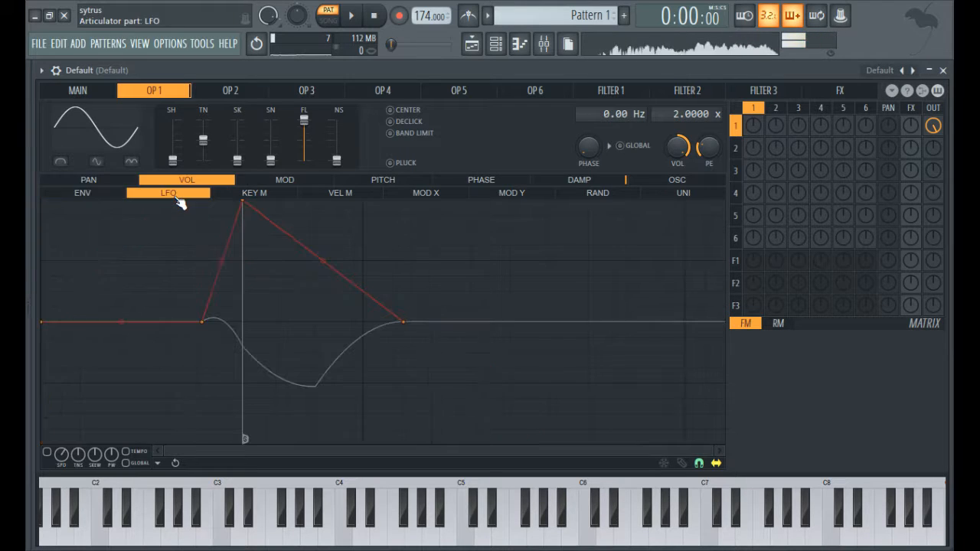
click(683, 464)
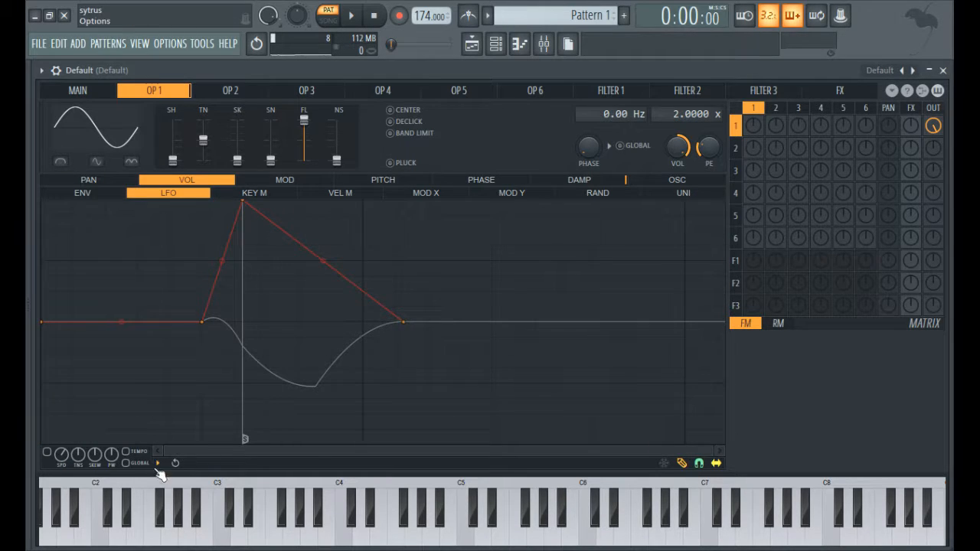
click(295, 343)
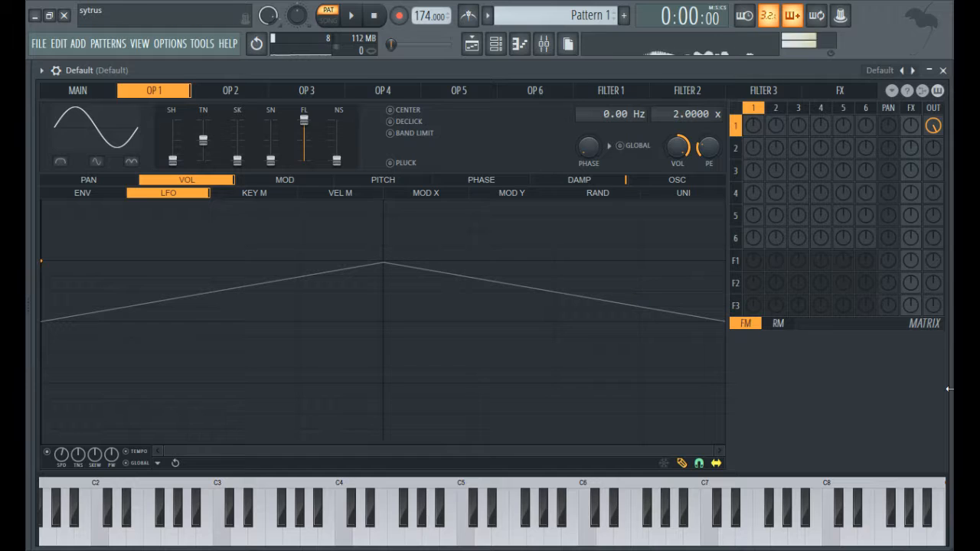
Set the master LFO level to 0% and check operator 1's volume LFO
click(104, 92)
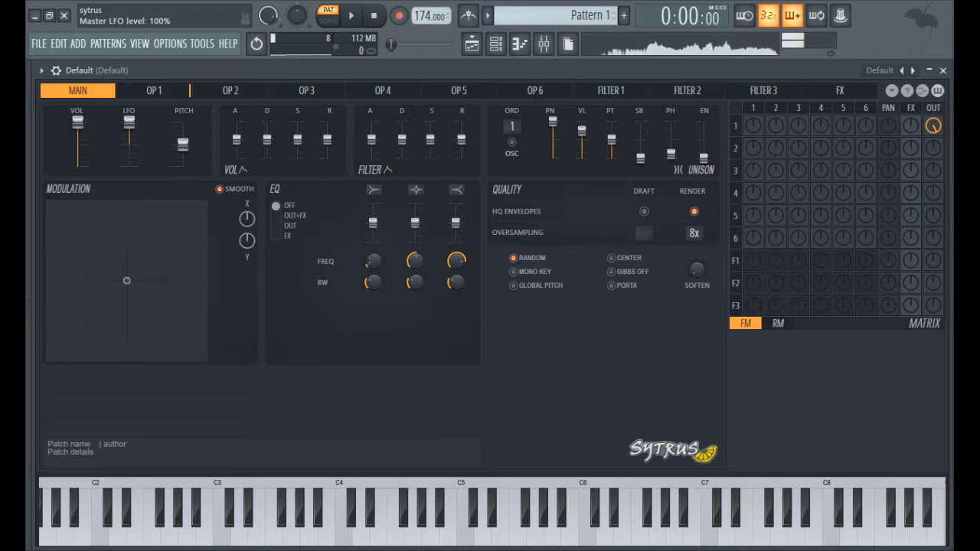
drag(130, 121, 129, 144)
click(149, 97)
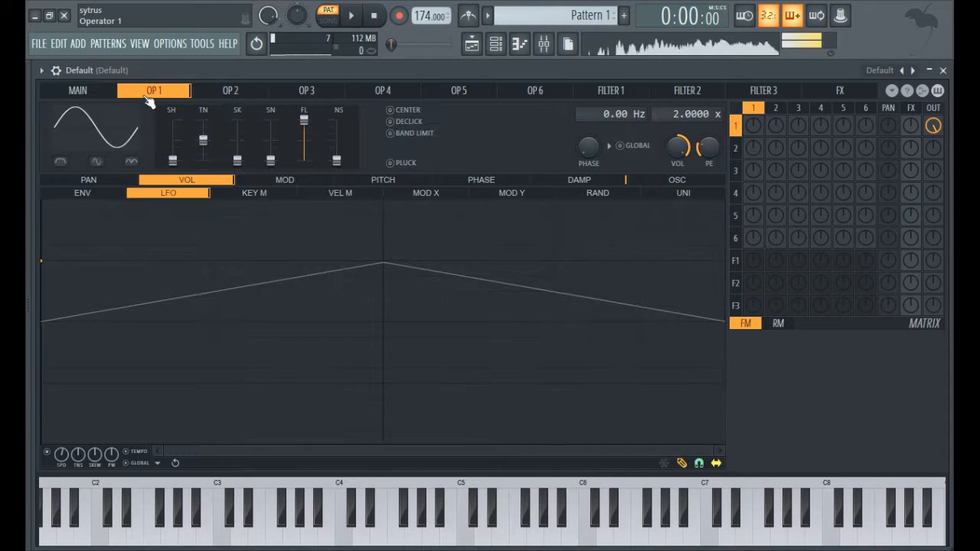
click(79, 90)
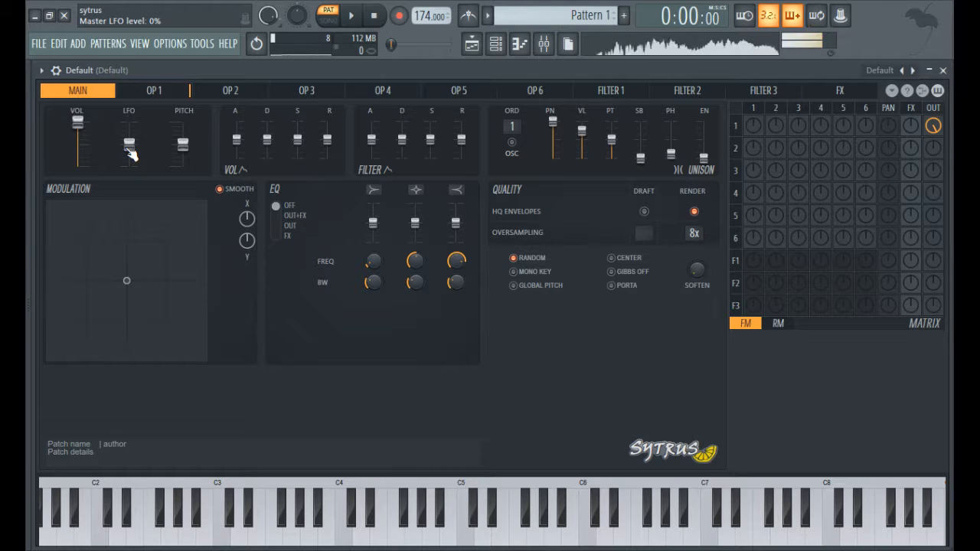
click(160, 92)
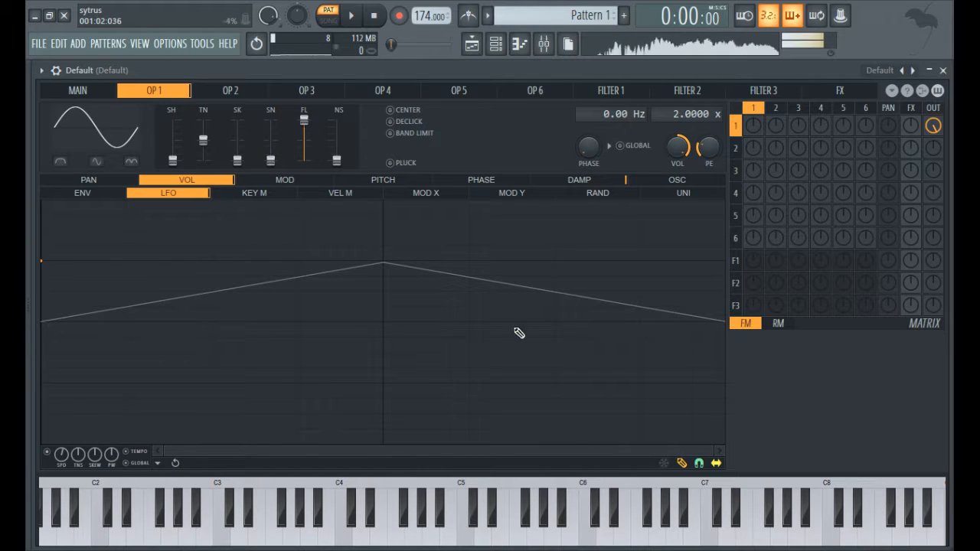
Lower the master LFO level and the master pitch to their minimums
mouse_move(46, 330)
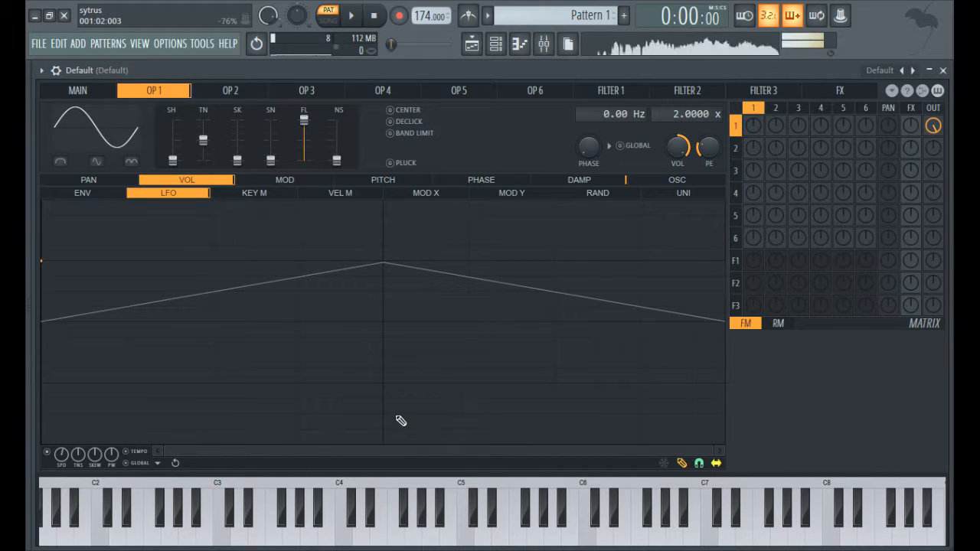
click(106, 95)
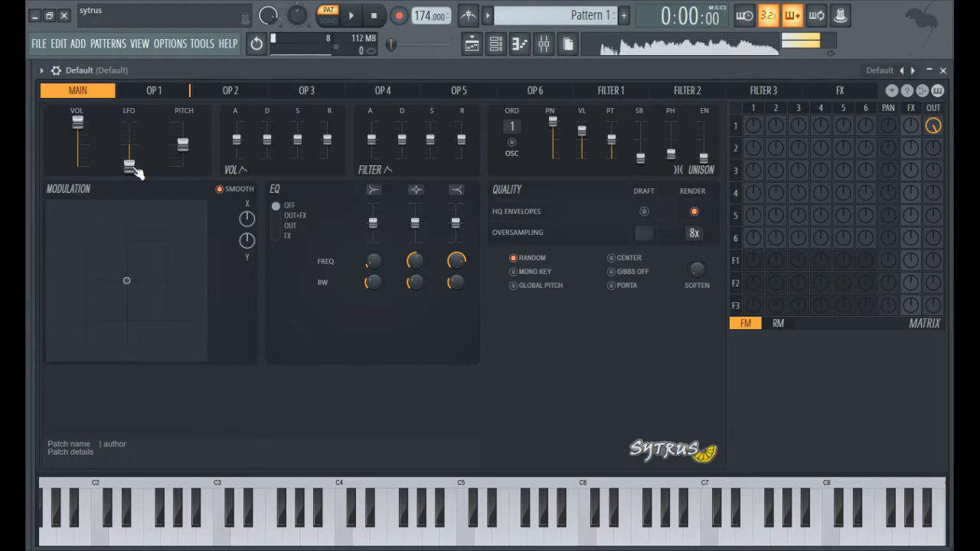
click(154, 92)
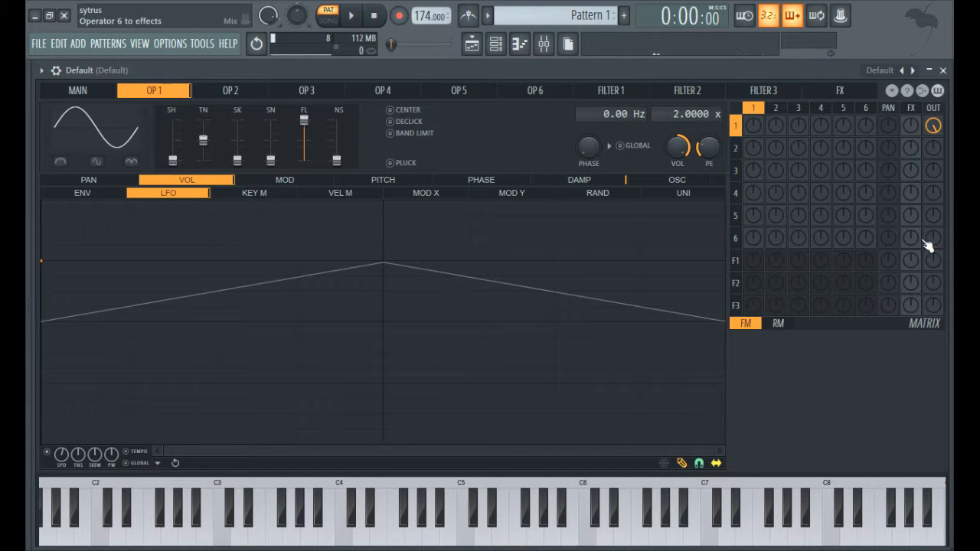
click(79, 91)
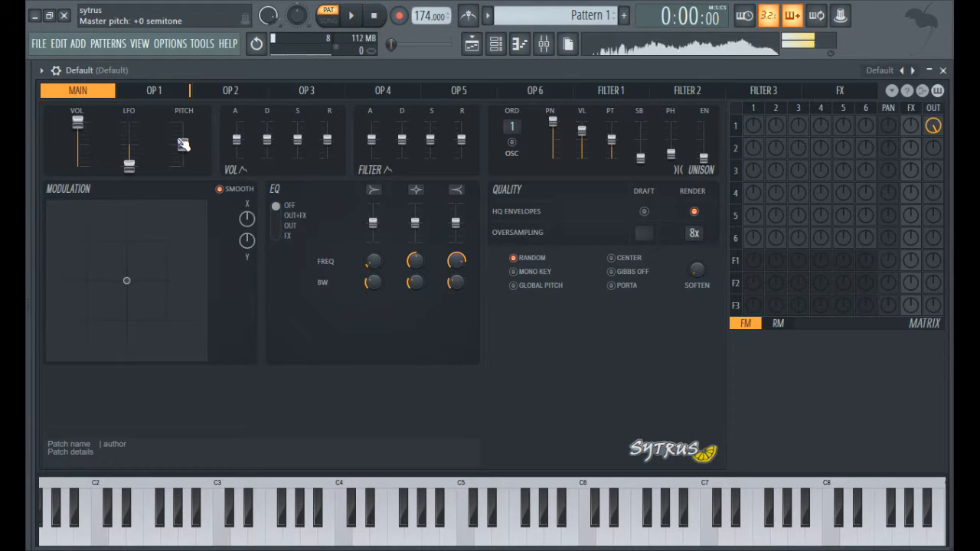
drag(184, 144, 182, 166)
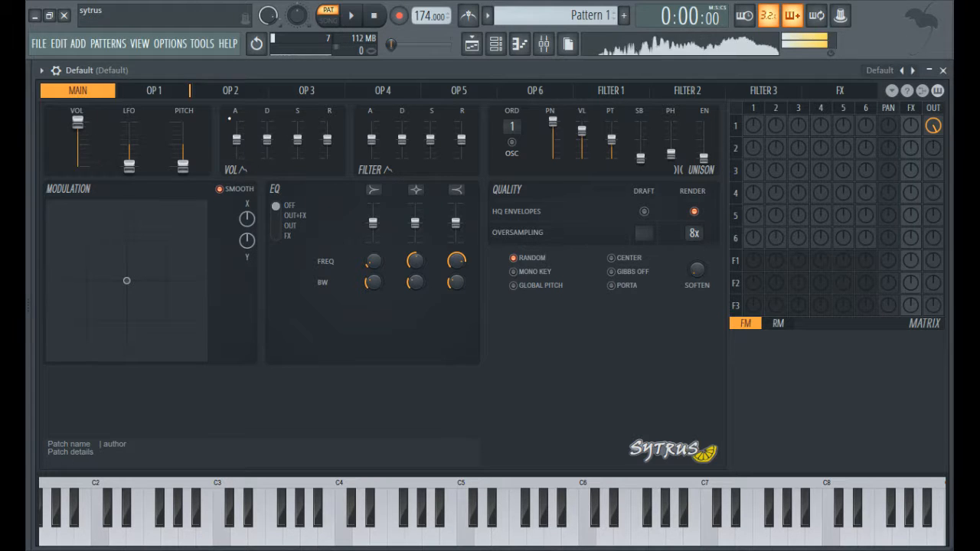
Enable the volume envelope of operator 1
click(146, 90)
click(91, 193)
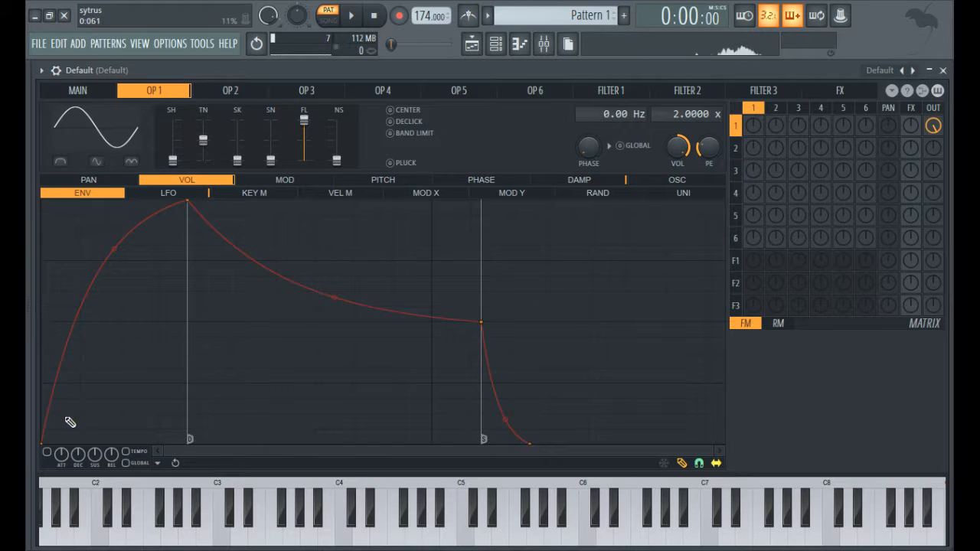
click(47, 452)
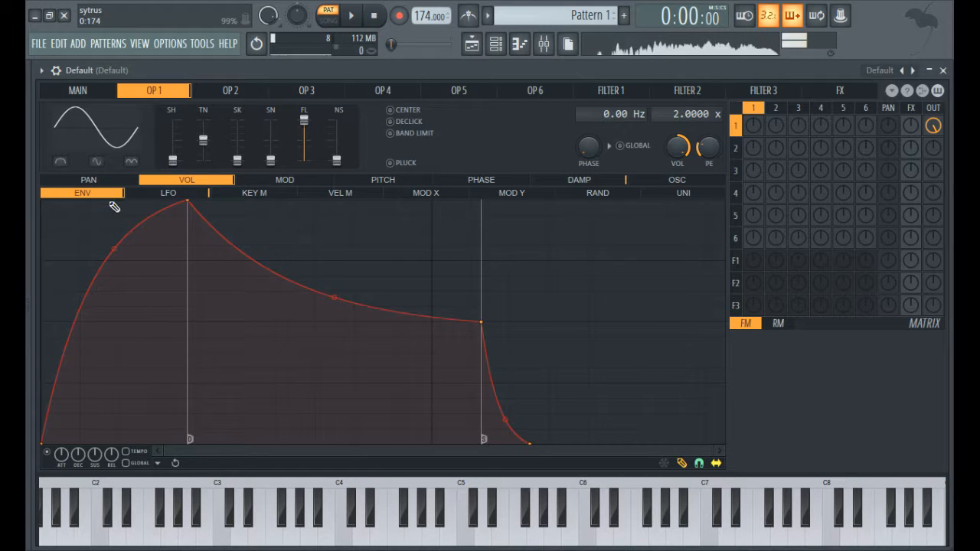
Set the global volume attack to its maximum and the volume decay to 0%
click(100, 90)
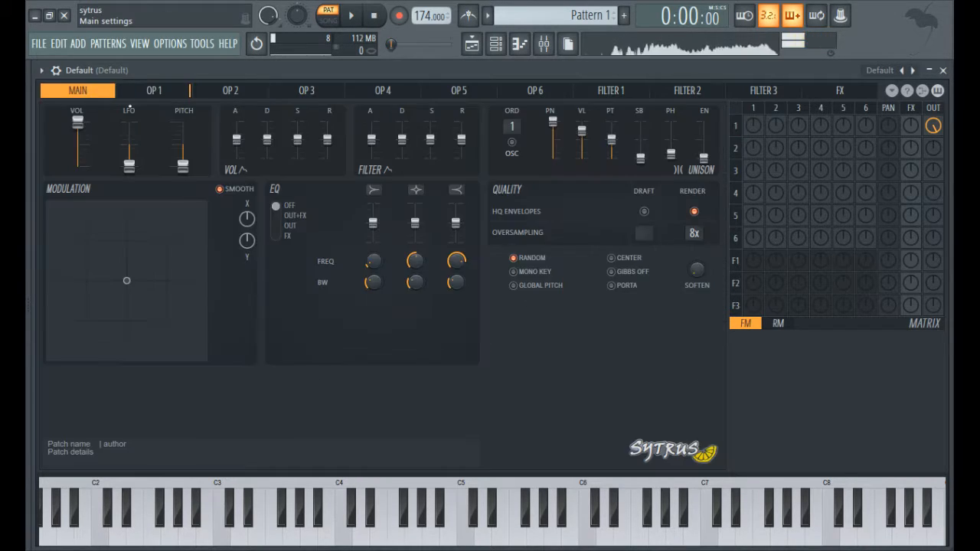
drag(237, 139, 238, 159)
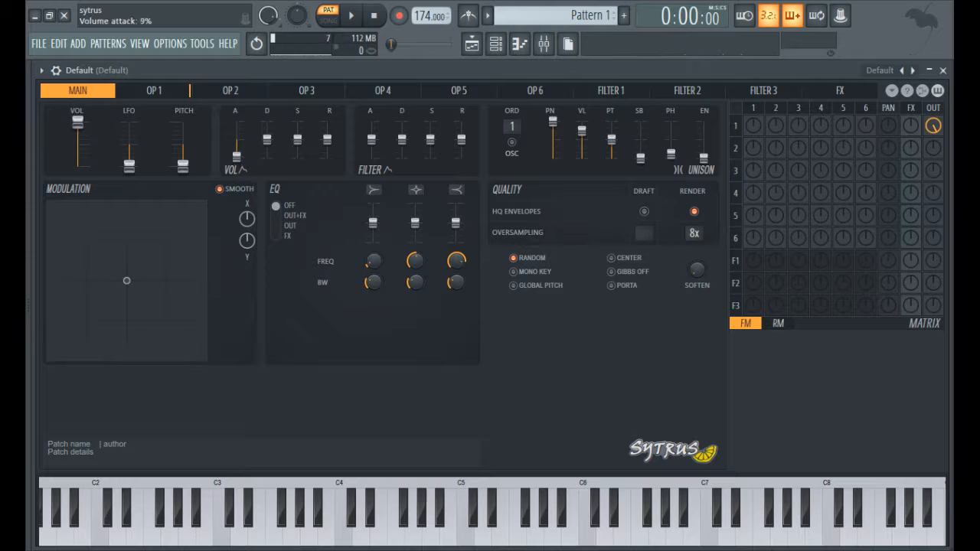
drag(238, 160, 271, 165)
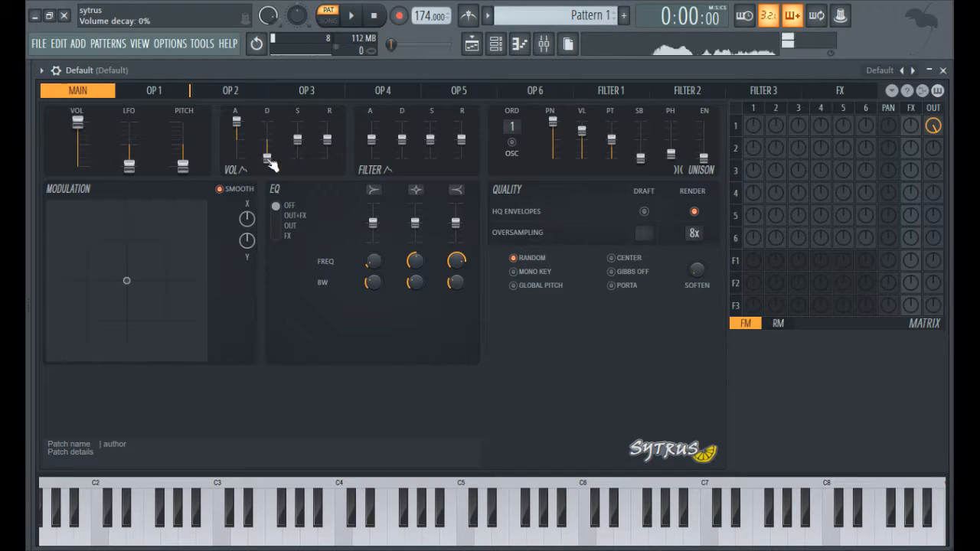
Turn off step editing and toggle the sustain marker on the third point of operator 1's volume envelope
click(154, 90)
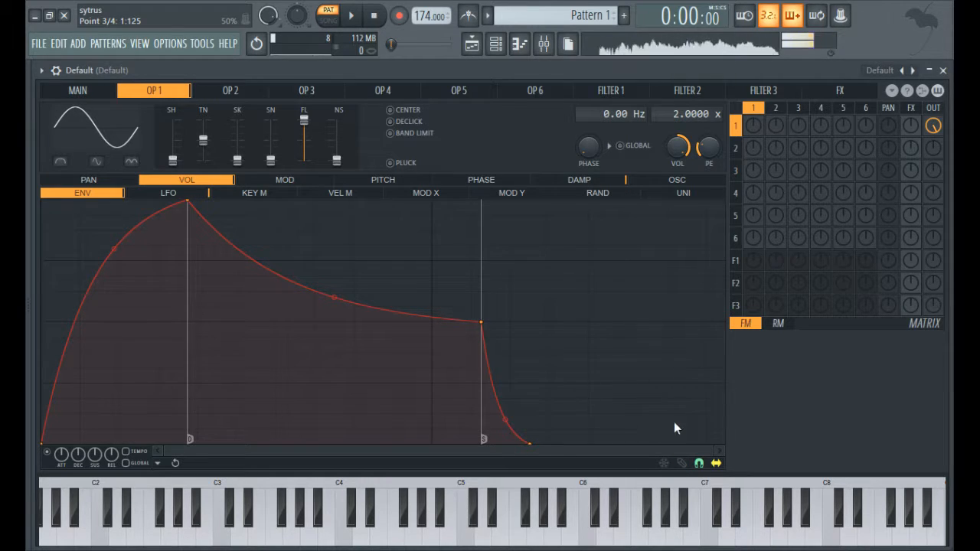
click(617, 439)
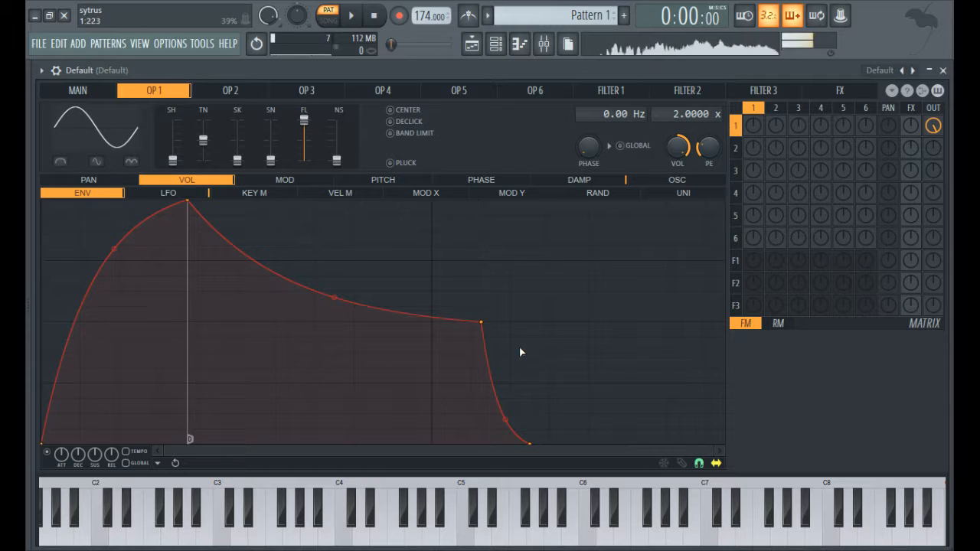
click(633, 438)
Set the global volume sustain to -100% and the volume release to its maximum
click(88, 94)
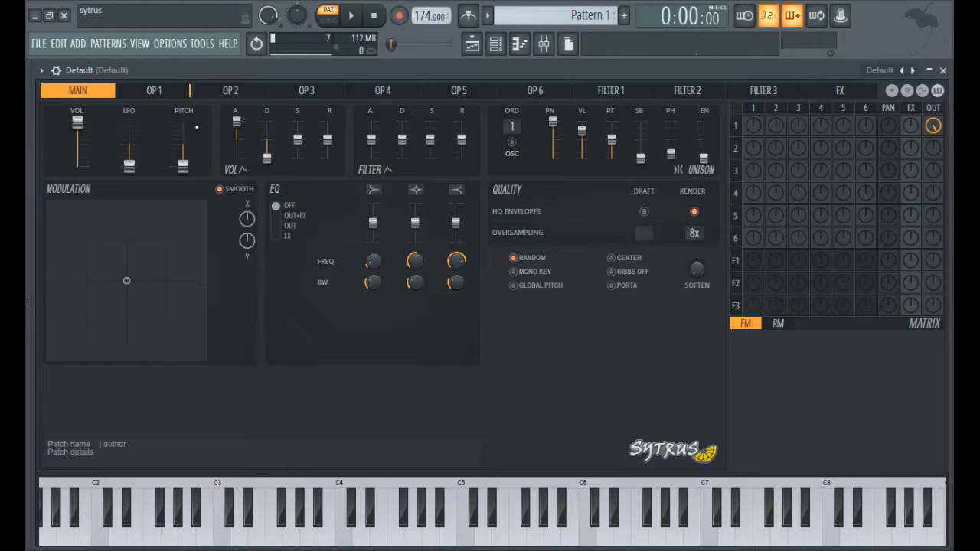
drag(299, 140, 299, 124)
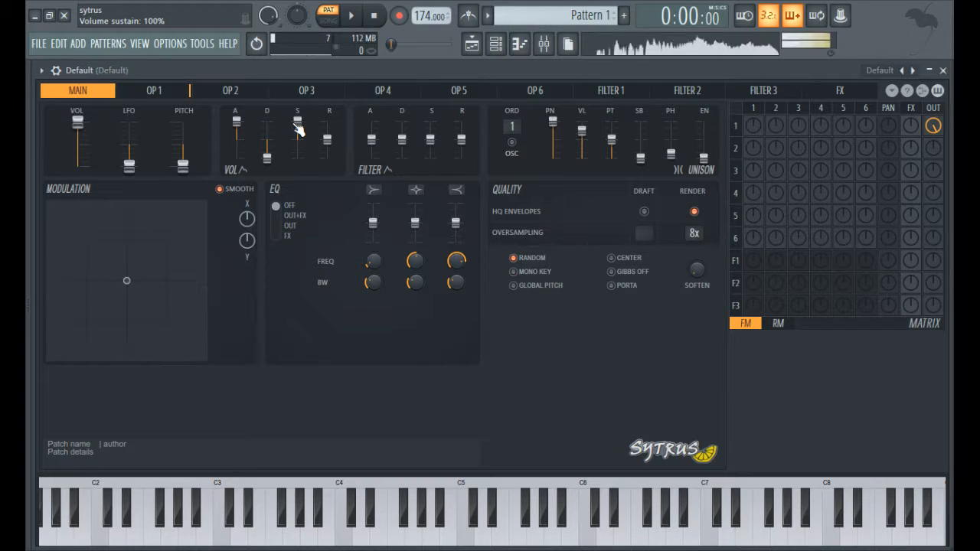
drag(298, 122, 298, 158)
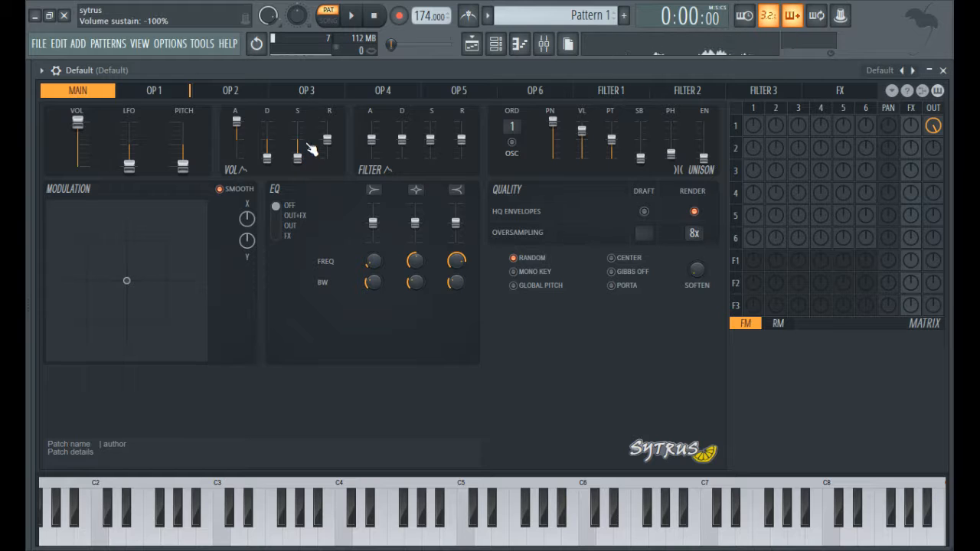
mouse_move(327, 140)
mouse_down()
mouse_move(327, 157)
mouse_move(330, 123)
mouse_up()
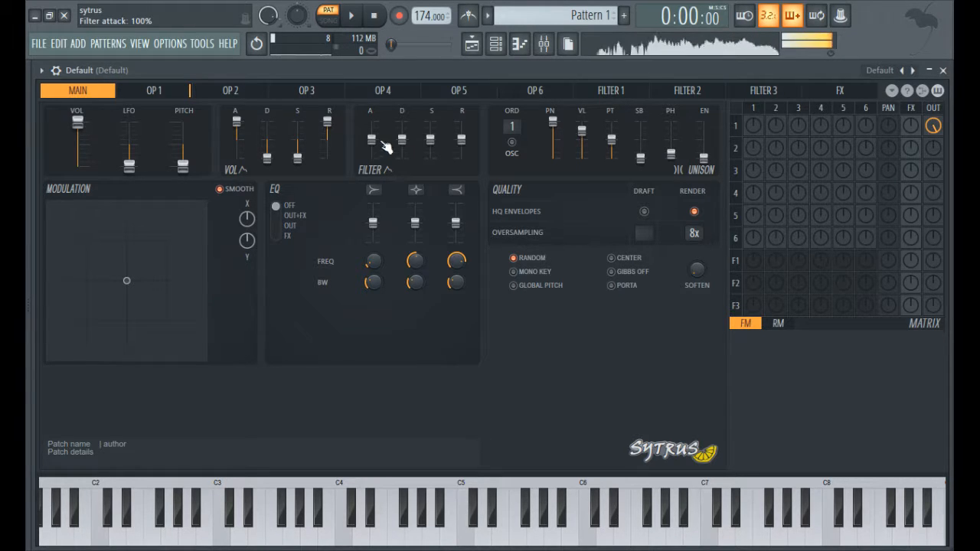
Show the cutoff envelope of filter 1 and adjust the filter's cutoff frequency
click(594, 92)
click(197, 183)
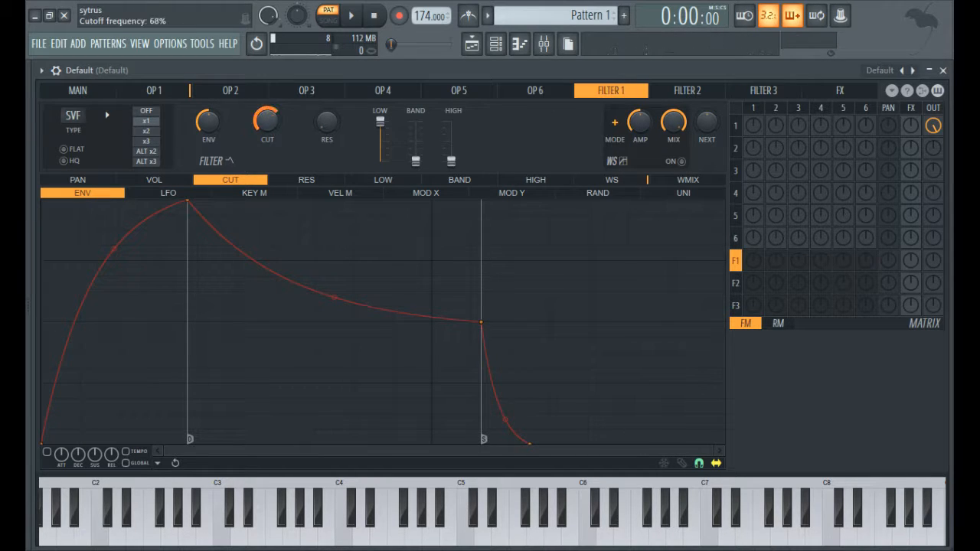
drag(267, 120, 268, 125)
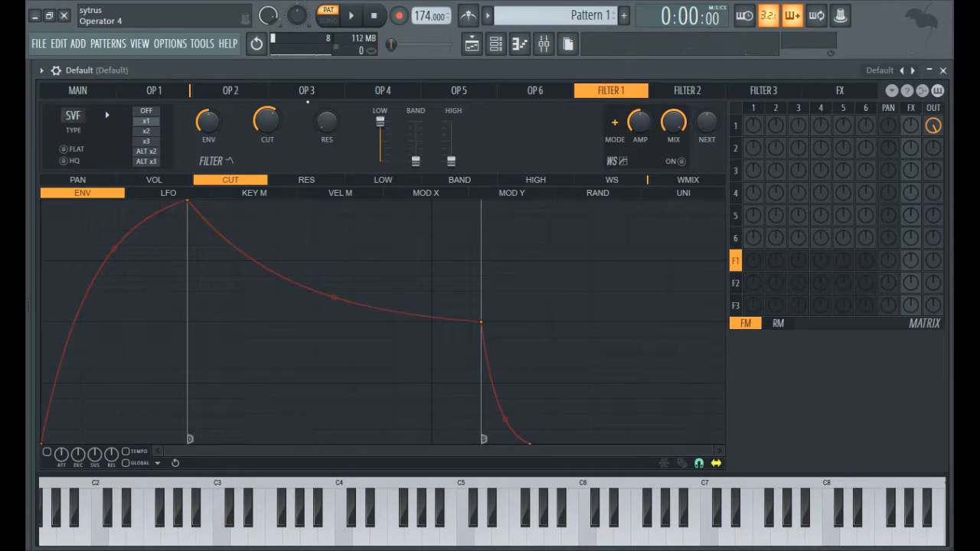
click(177, 93)
Raise the global filter attack and filter decay to their maximums
click(74, 92)
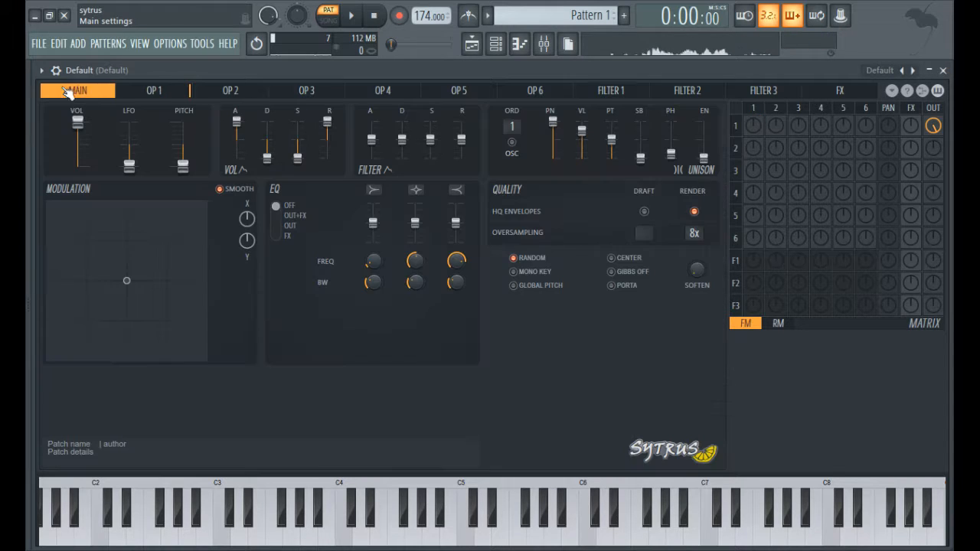
drag(379, 140, 376, 92)
mouse_move(401, 141)
mouse_down()
mouse_move(401, 161)
mouse_move(404, 127)
mouse_move(404, 142)
mouse_up()
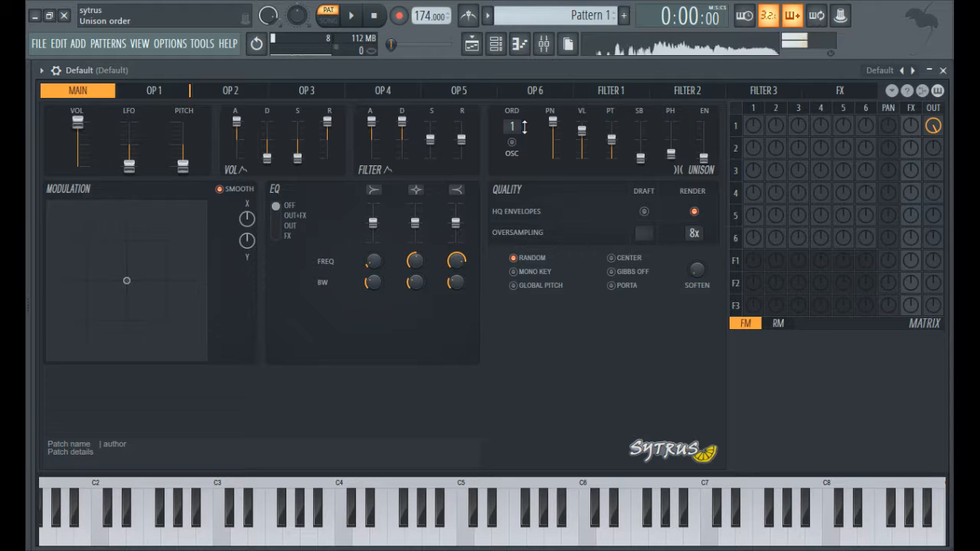
Set the unison order to 9 and turn on the unison OSC option
scroll(524, 127, up, 8)
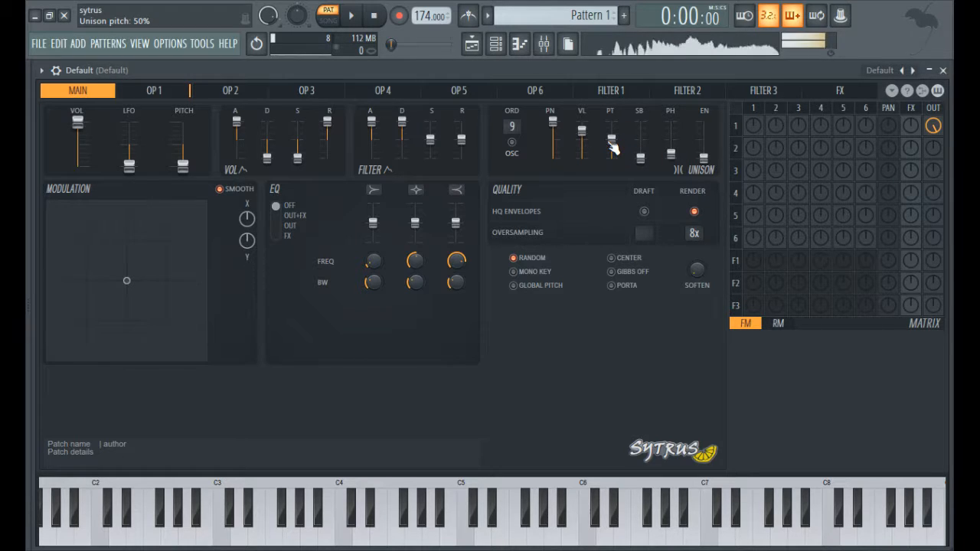
click(523, 150)
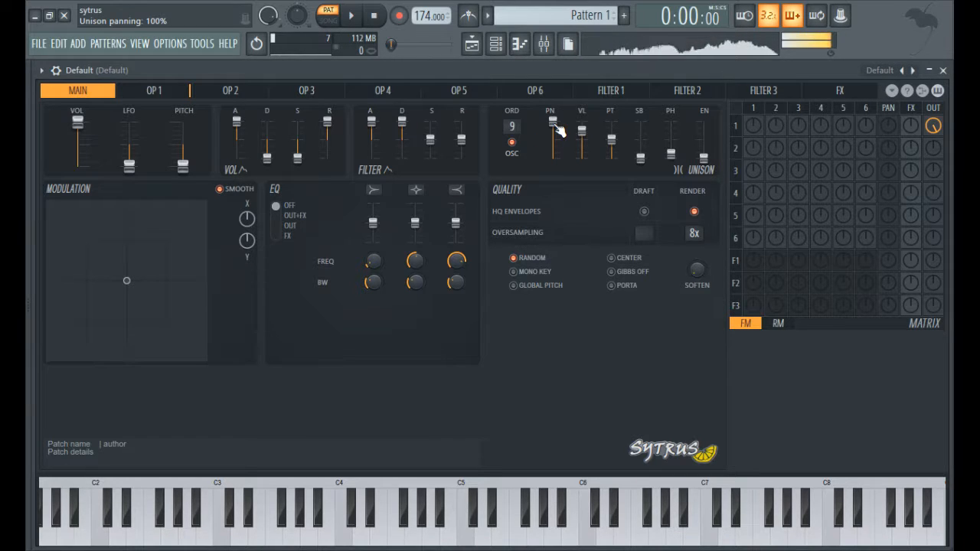
Sweep the unison panning down to 0% and back up to 100%
drag(561, 132, 561, 168)
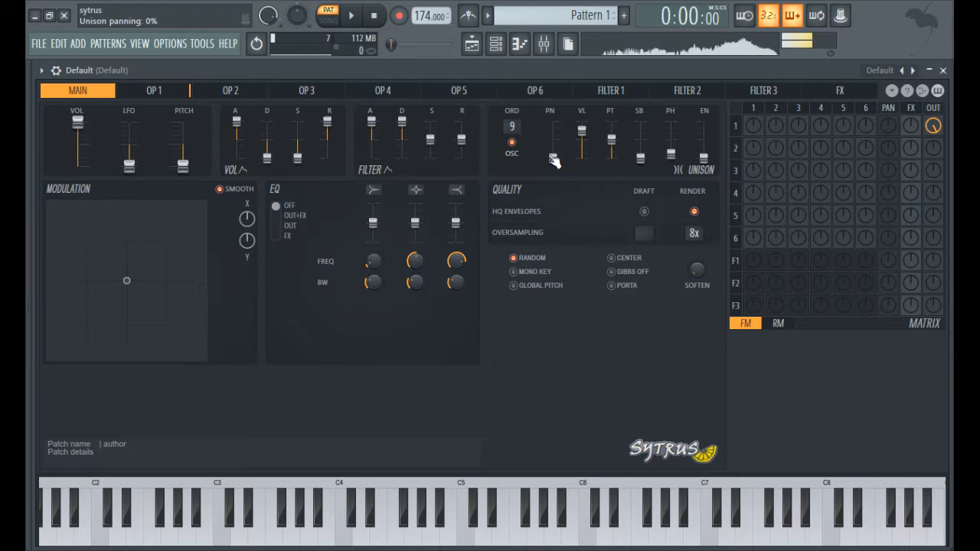
drag(554, 164, 553, 121)
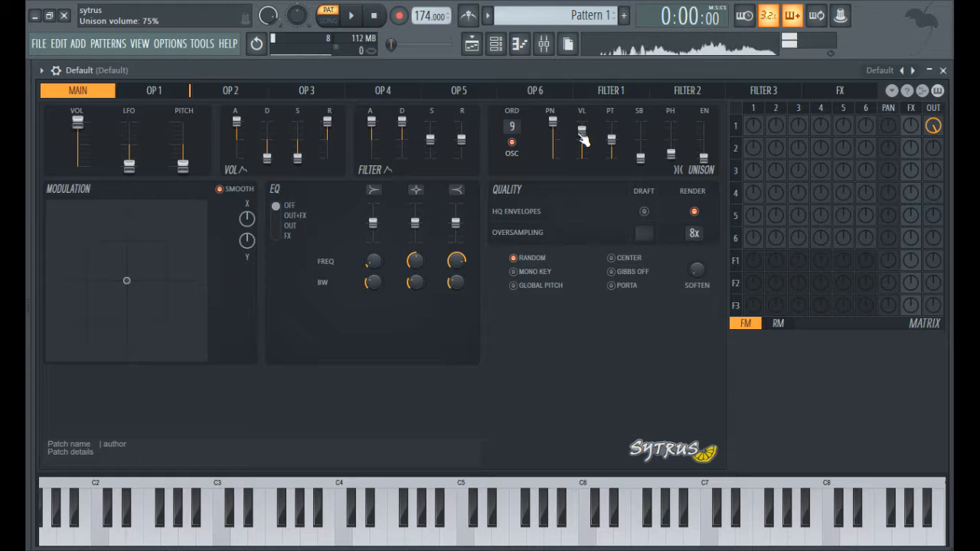
Lower the unison volume to its minimum and raise the unison pitch to 100%
drag(582, 138, 584, 165)
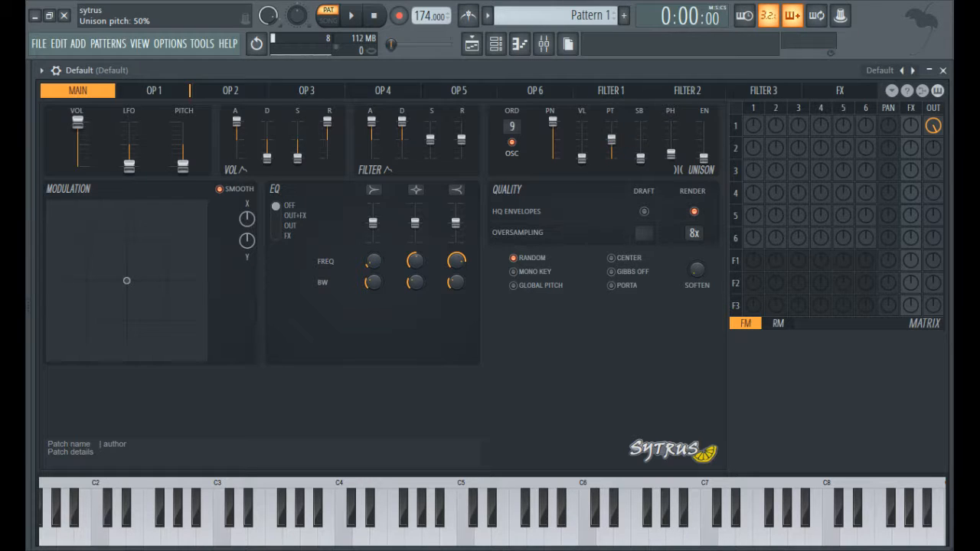
drag(611, 139, 622, 128)
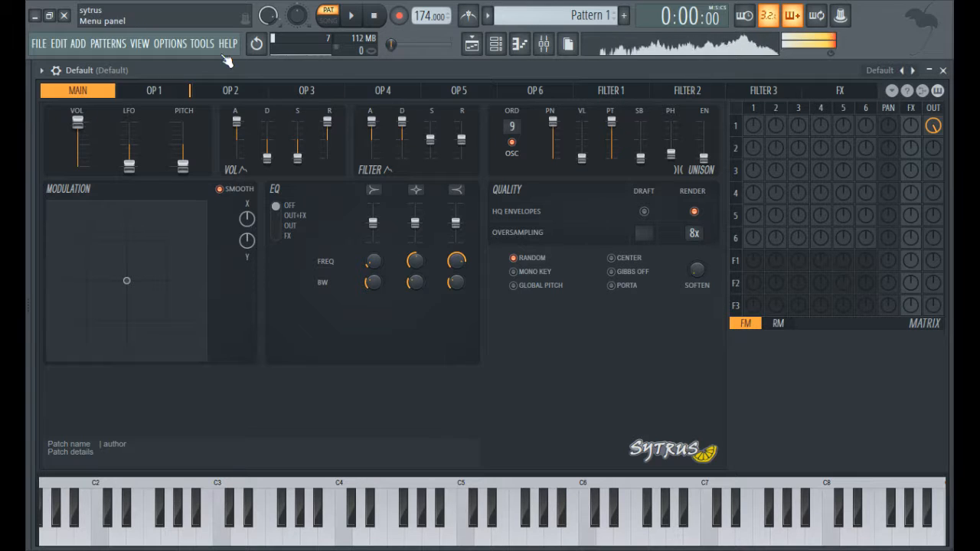
Detune operator 1's frequency ratio to about 2.03x, reset it to 2.0000x, and return to the main settings
click(175, 92)
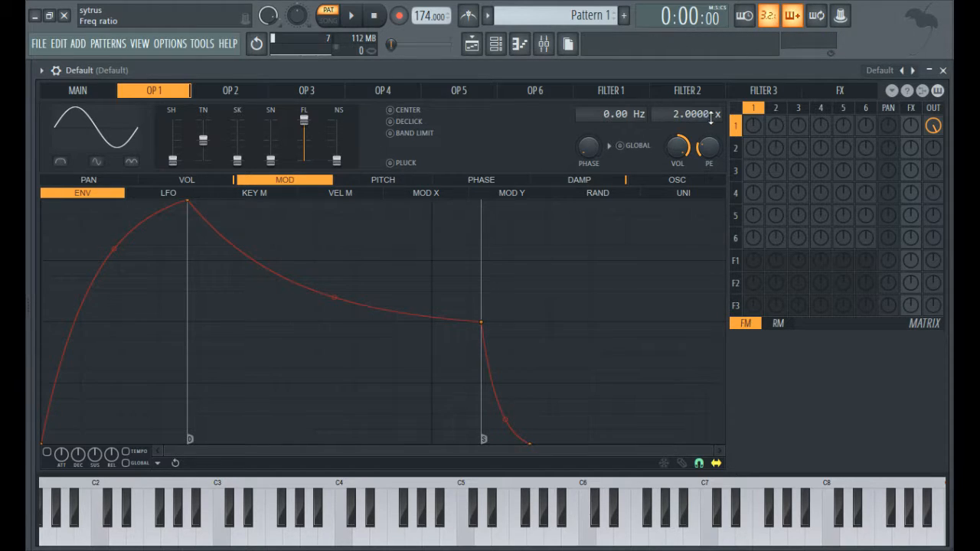
click(77, 90)
click(154, 90)
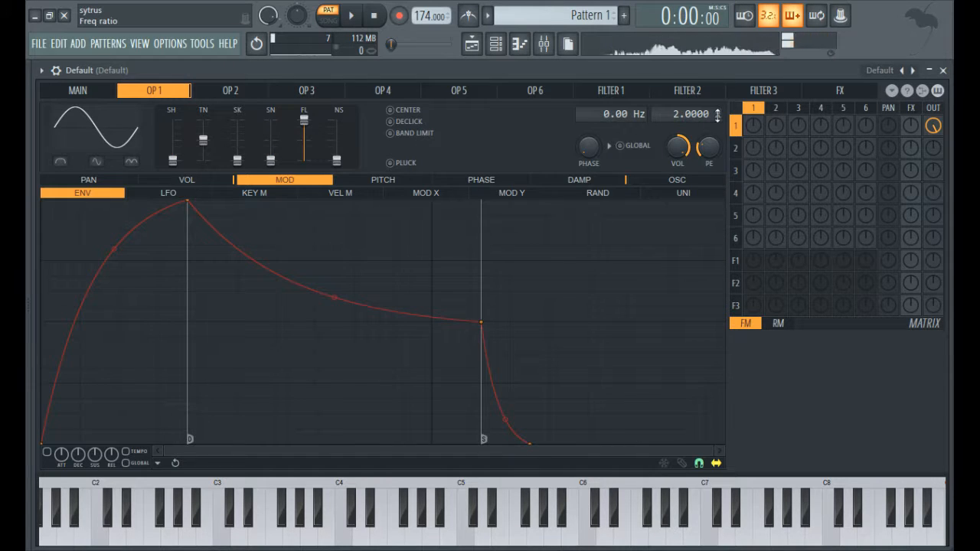
mouse_move(718, 115)
mouse_down()
mouse_move(718, 123)
mouse_move(718, 110)
mouse_up()
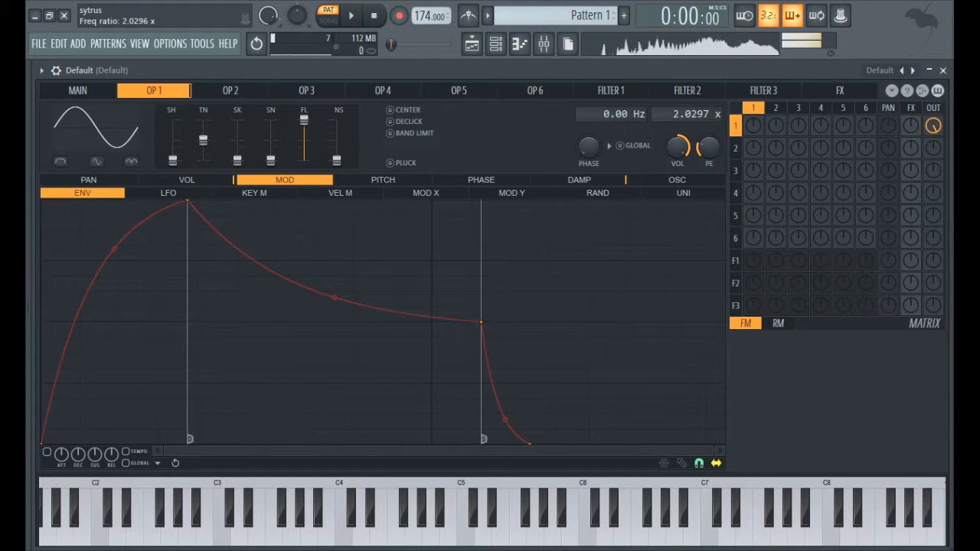
right_click(696, 115)
click(100, 91)
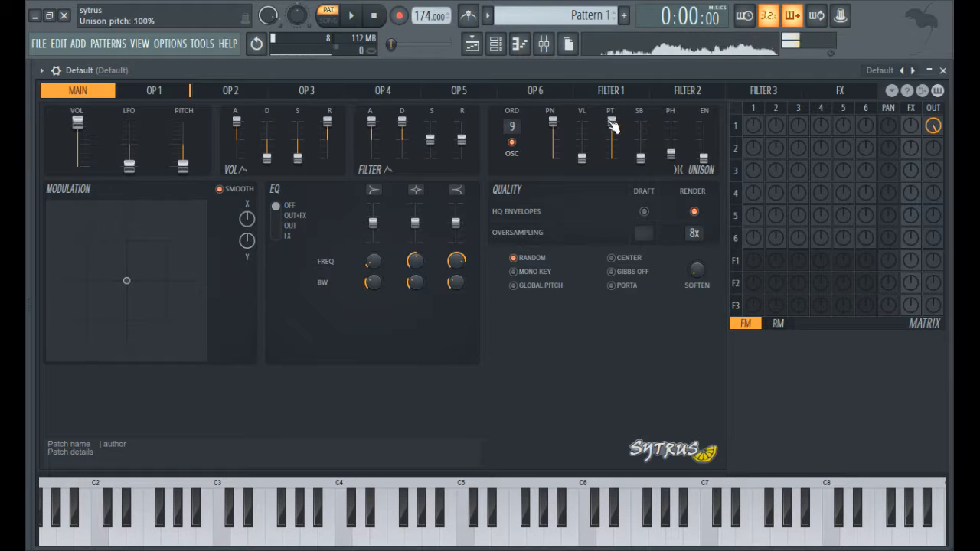
Lower the unison pitch to its minimum and sweep the unison sub level up and down, ending at its maximum
drag(612, 121, 611, 158)
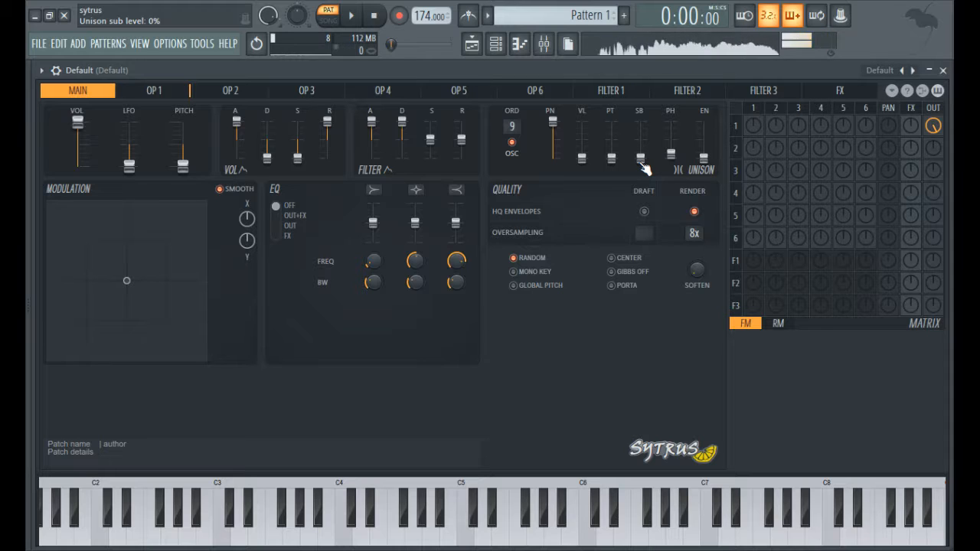
drag(640, 161, 639, 137)
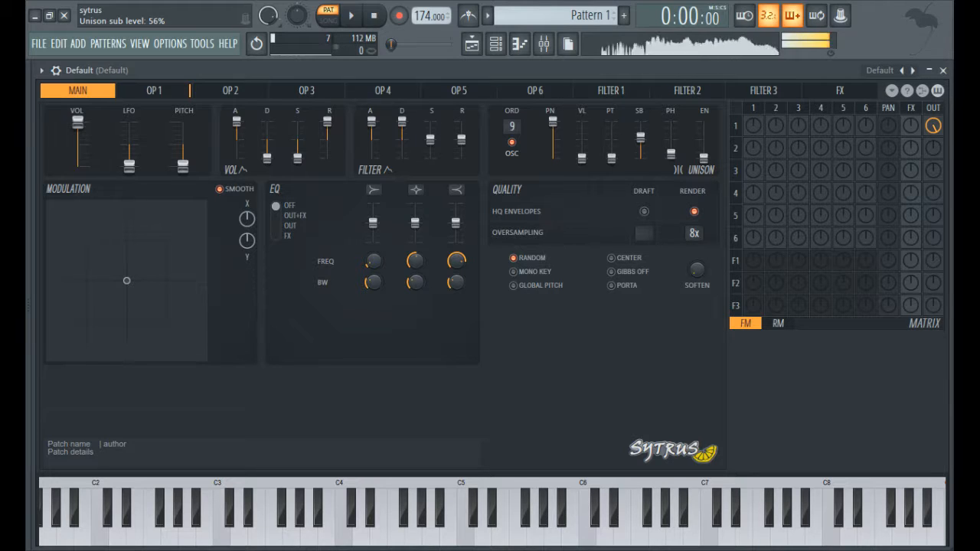
drag(640, 136, 640, 121)
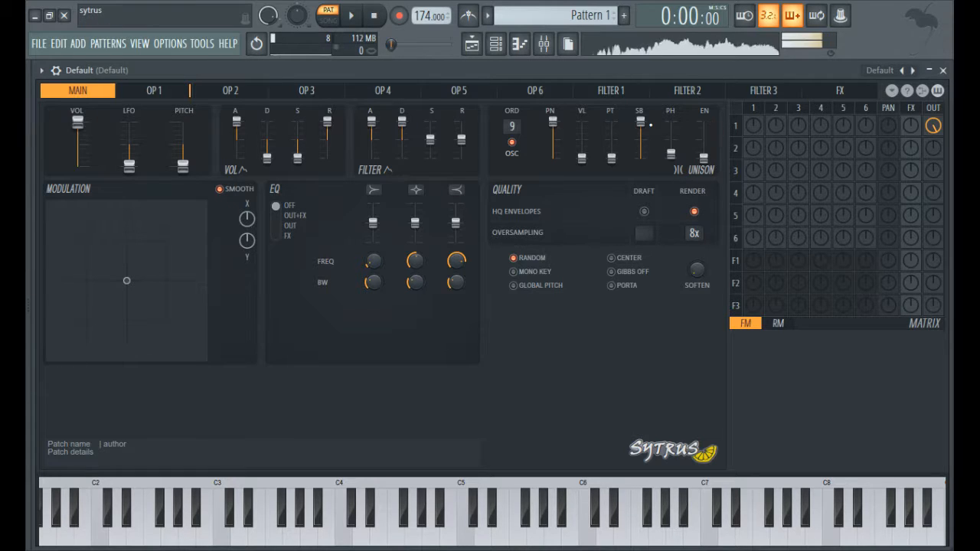
drag(641, 122, 643, 150)
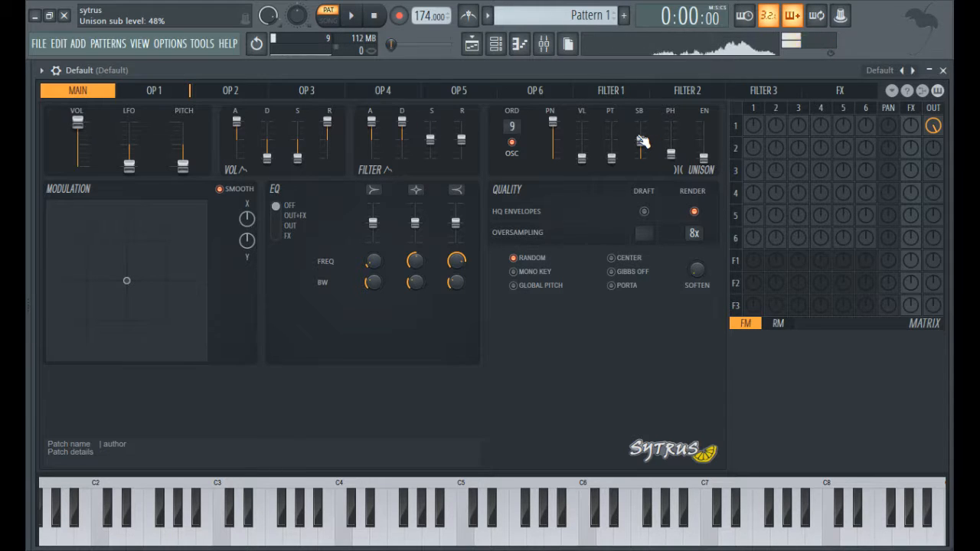
mouse_move(643, 141)
mouse_down()
mouse_move(643, 164)
mouse_move(648, 128)
mouse_up()
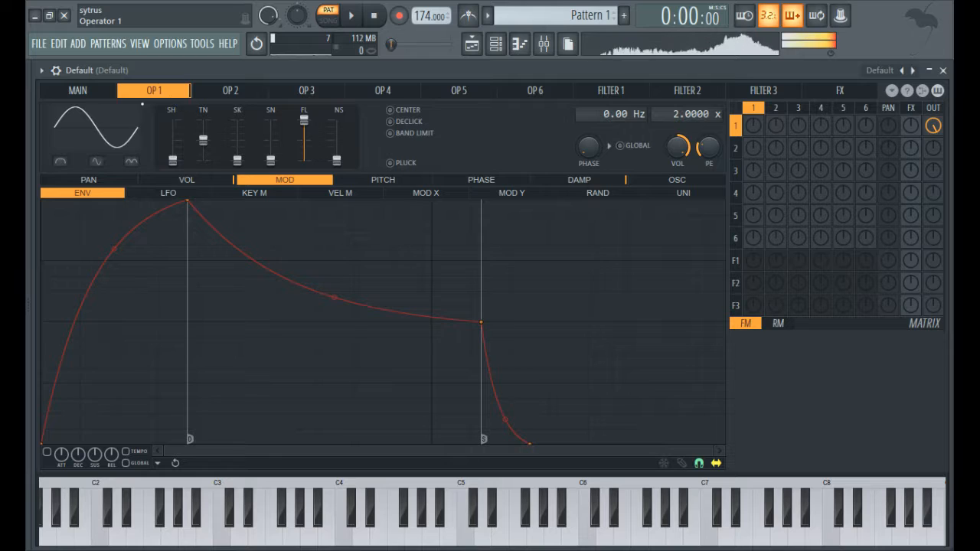
Raise the unison phase to 100%, refer to operator 1's waveform, and lower the phase to its minimum
click(77, 91)
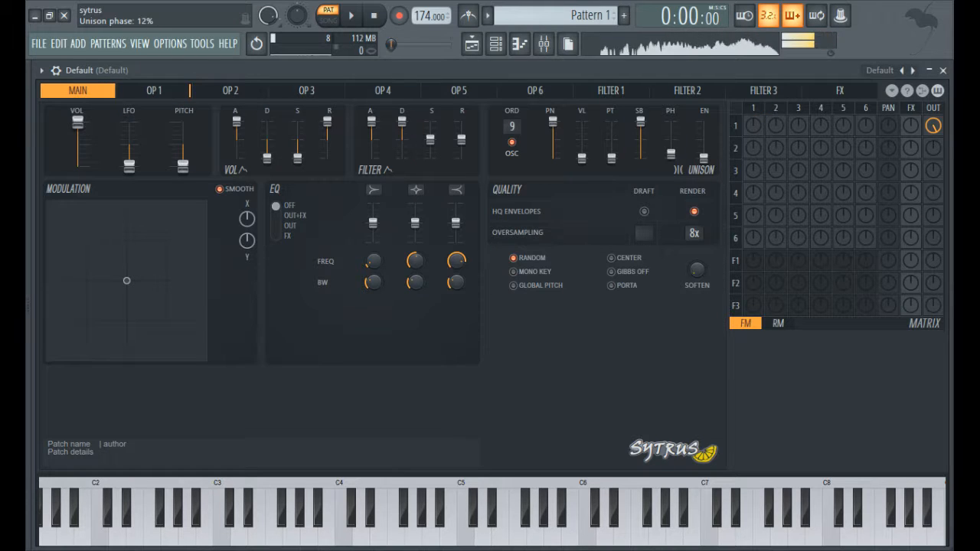
click(154, 90)
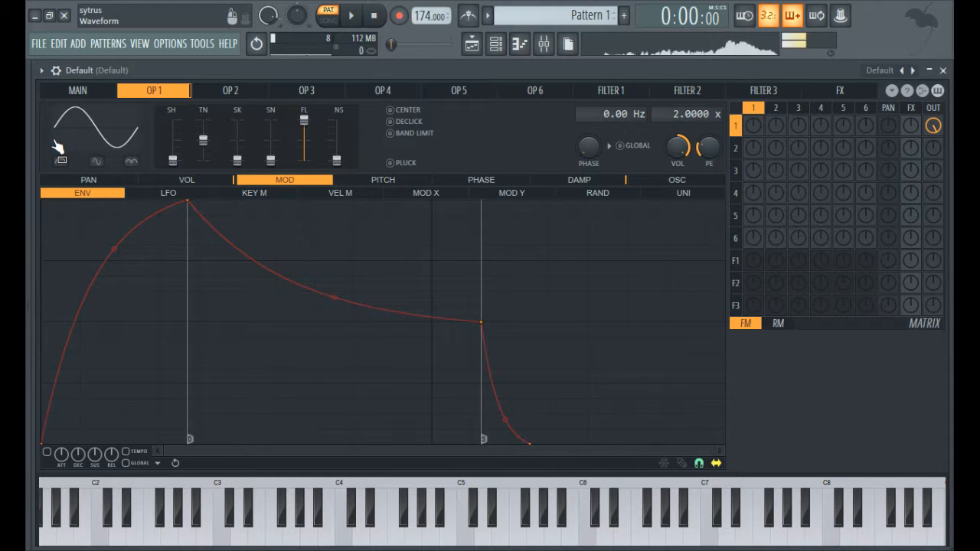
click(80, 90)
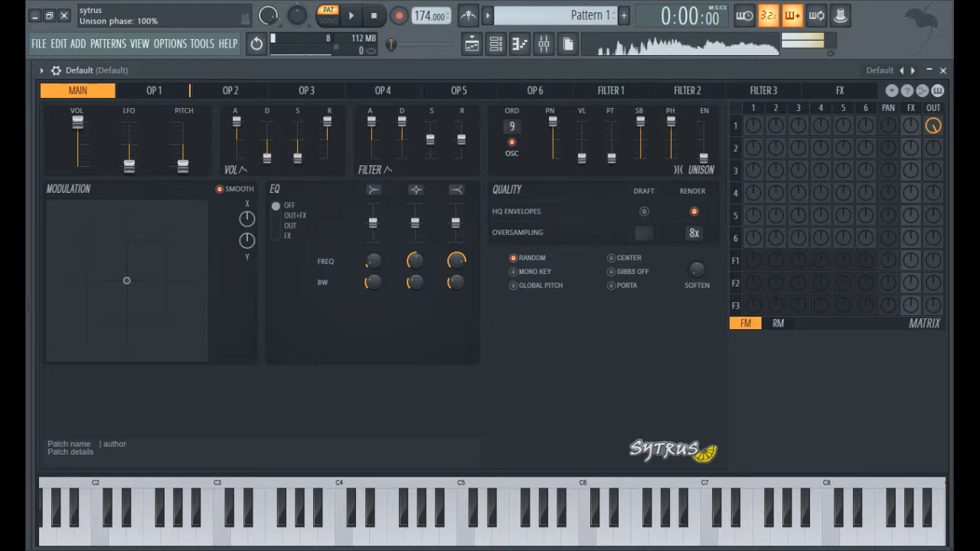
click(170, 91)
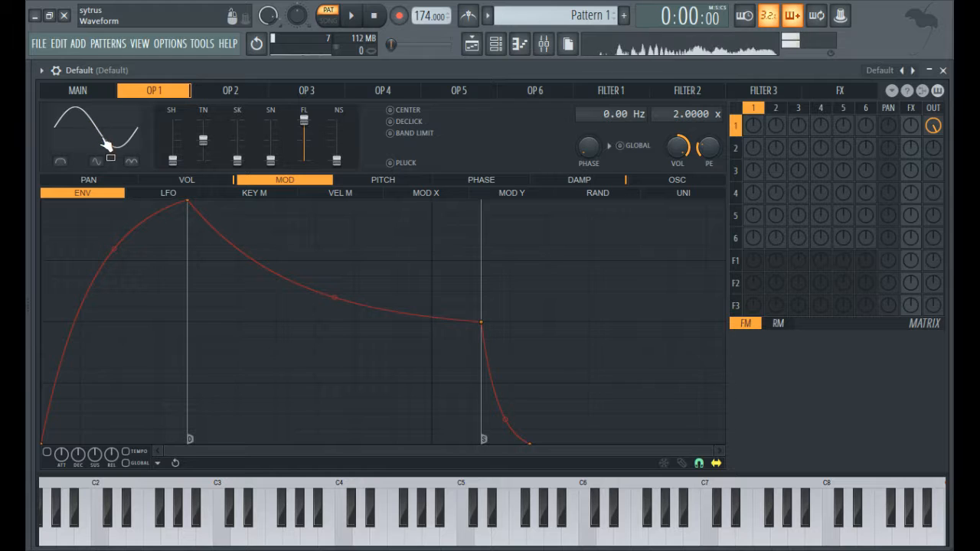
click(93, 91)
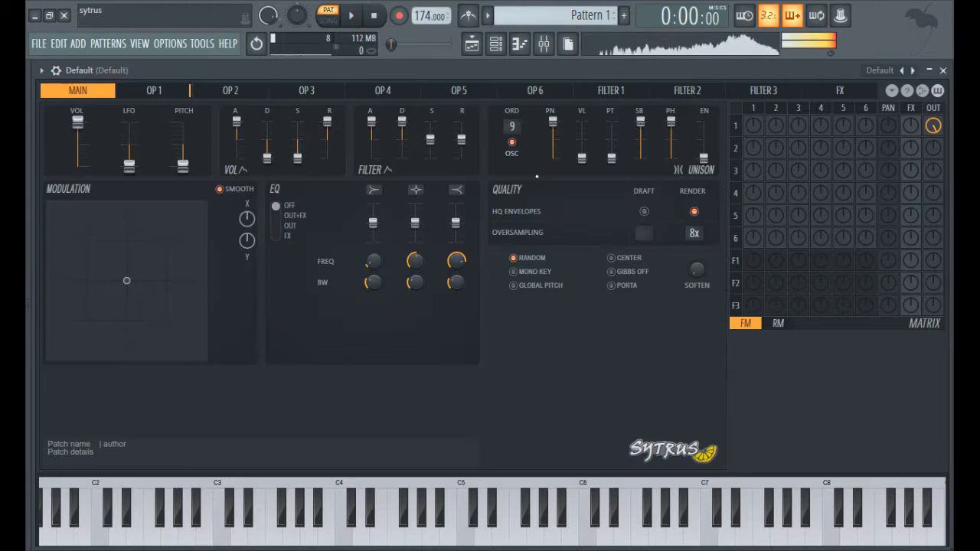
drag(675, 134, 675, 170)
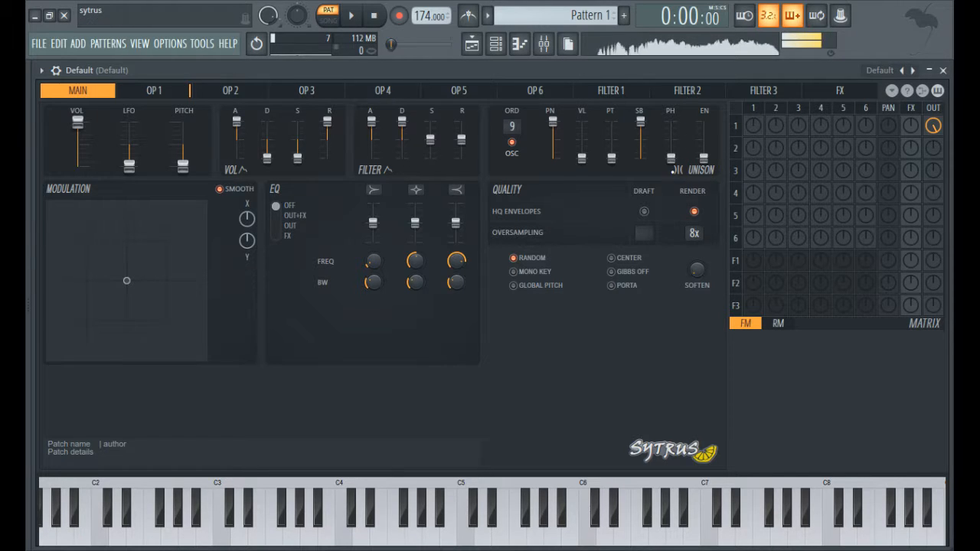
Raise the unison pitch to just under halfway and show operator 1's waveform for reference
click(167, 91)
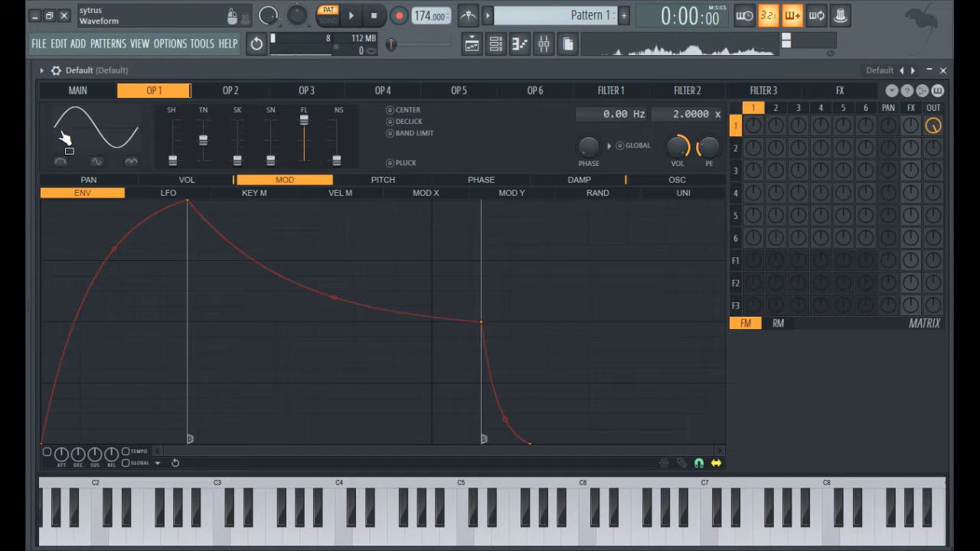
click(77, 90)
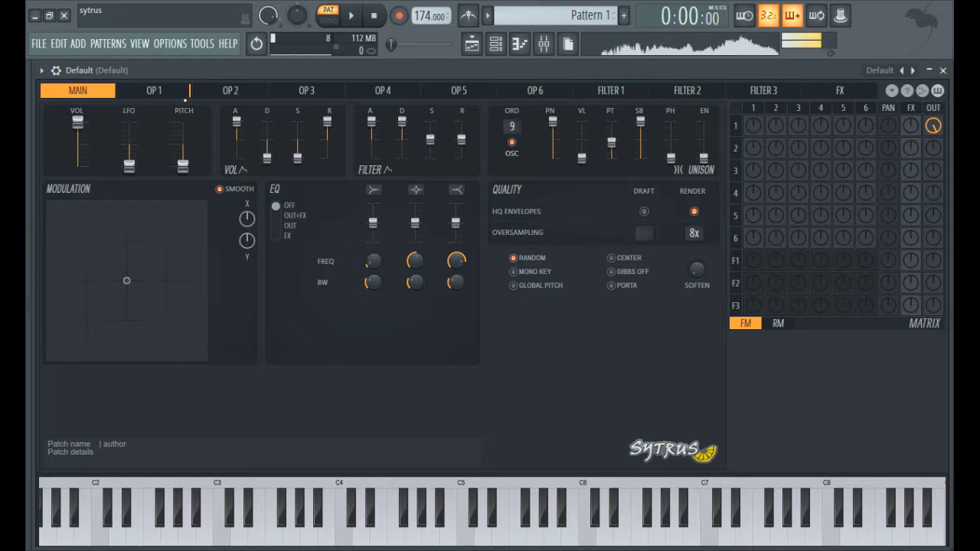
click(190, 95)
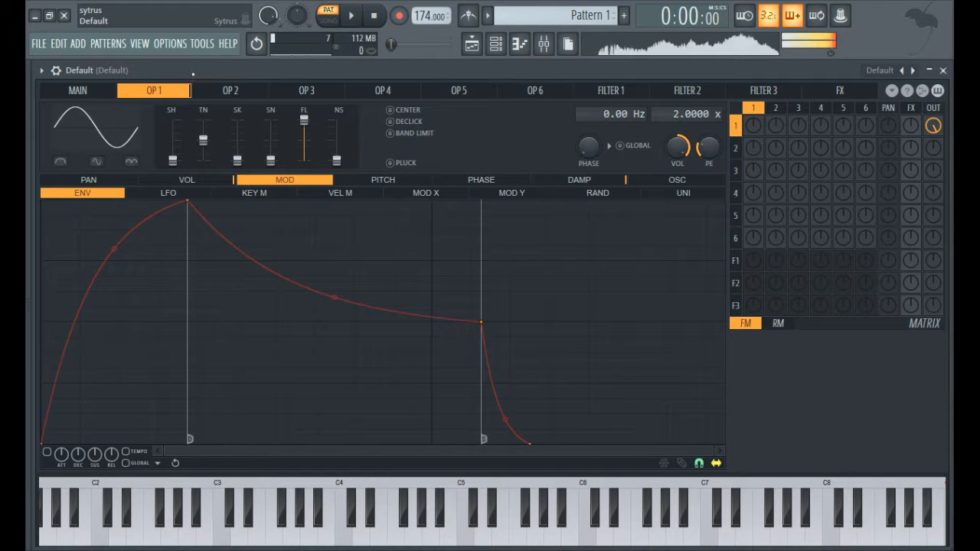
click(78, 90)
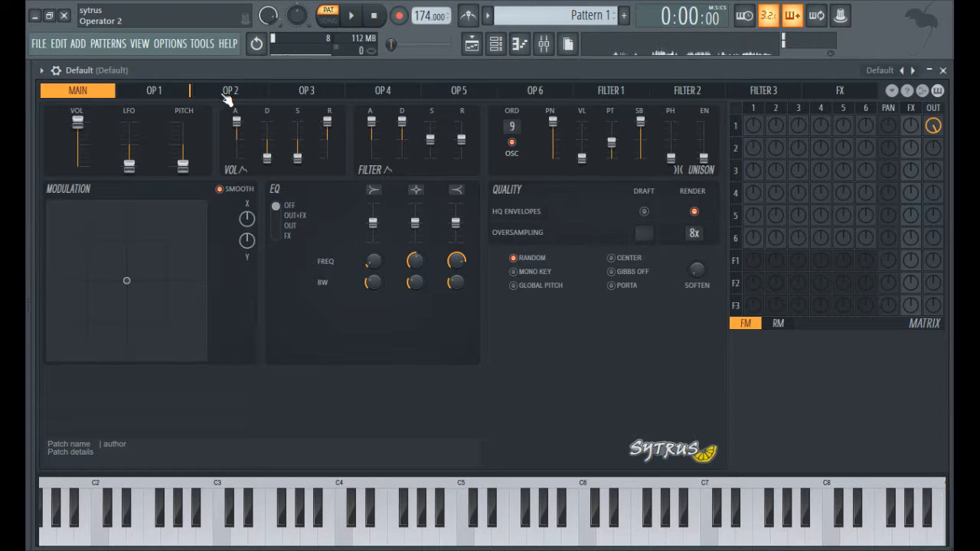
click(181, 98)
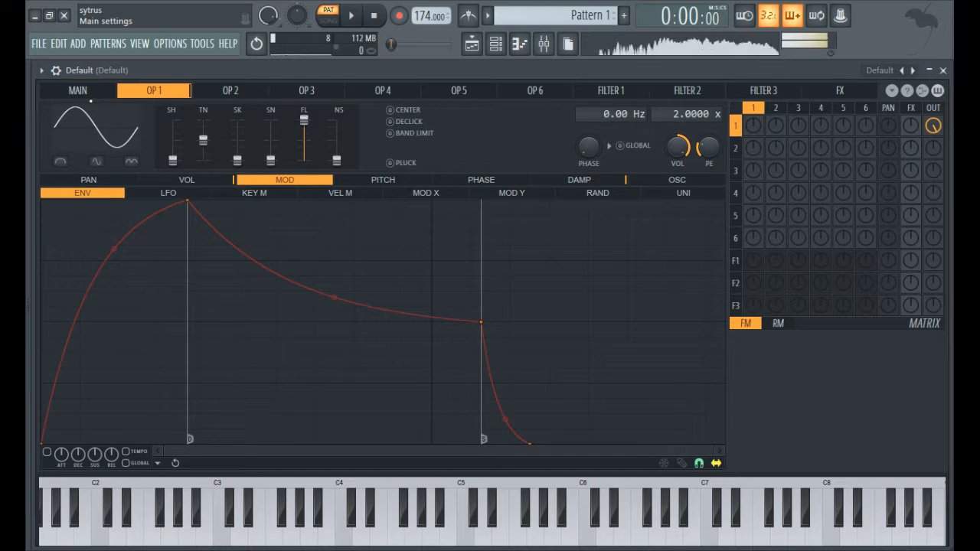
click(95, 96)
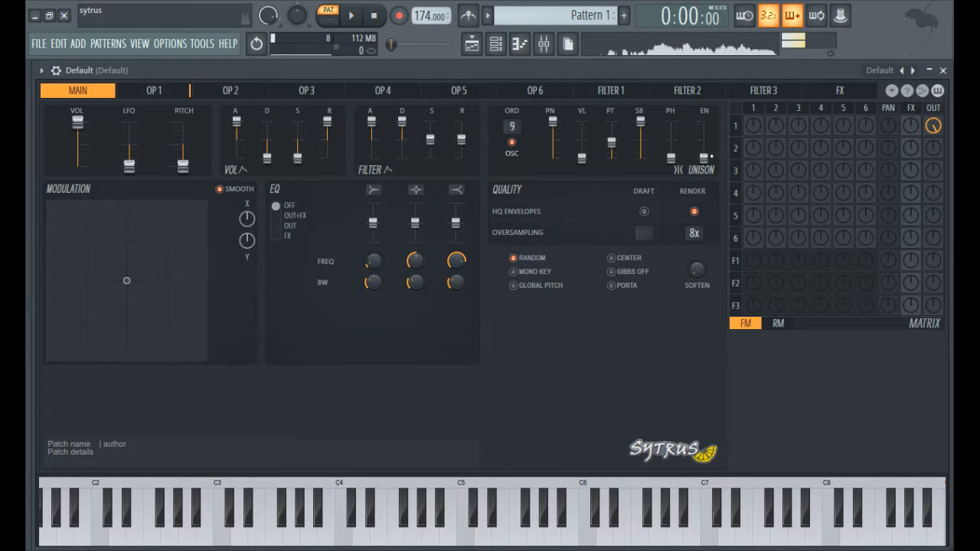
Set the unison envelope variation to 100% and show the envelopes of filter 1 and operator 1
drag(711, 157, 704, 121)
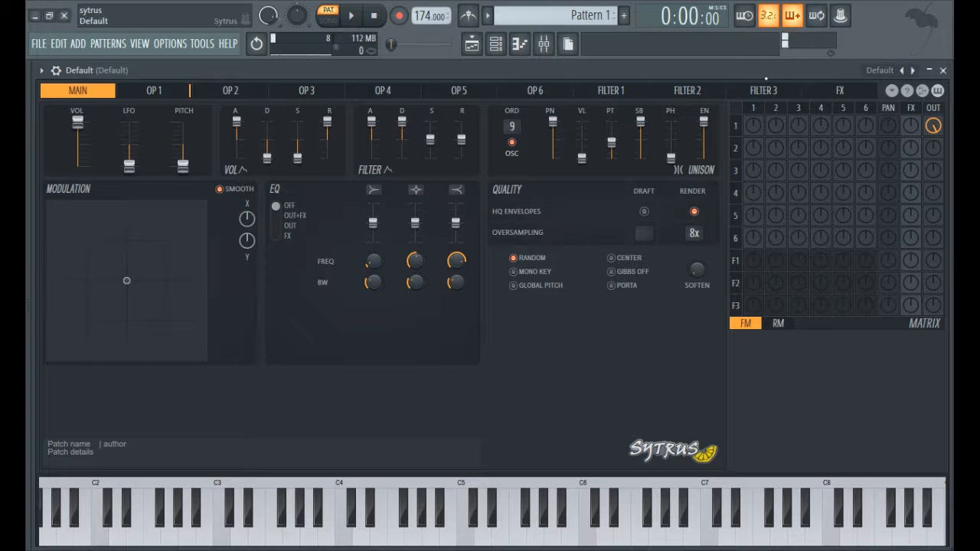
click(644, 95)
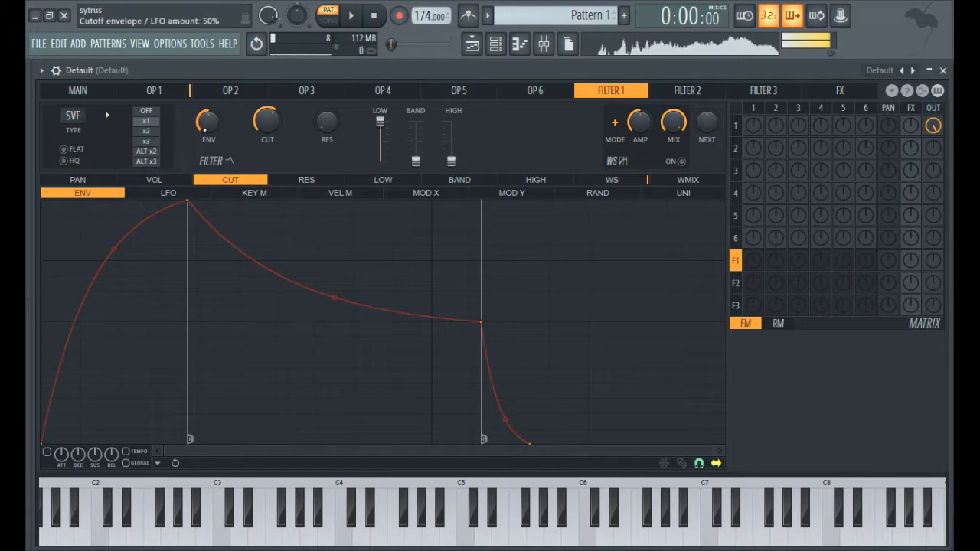
click(177, 92)
click(78, 92)
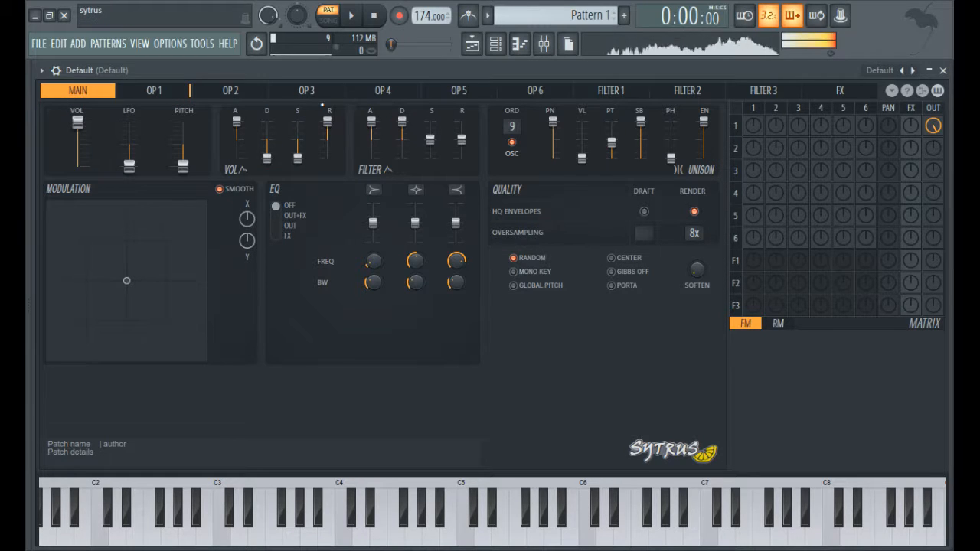
click(149, 93)
click(69, 94)
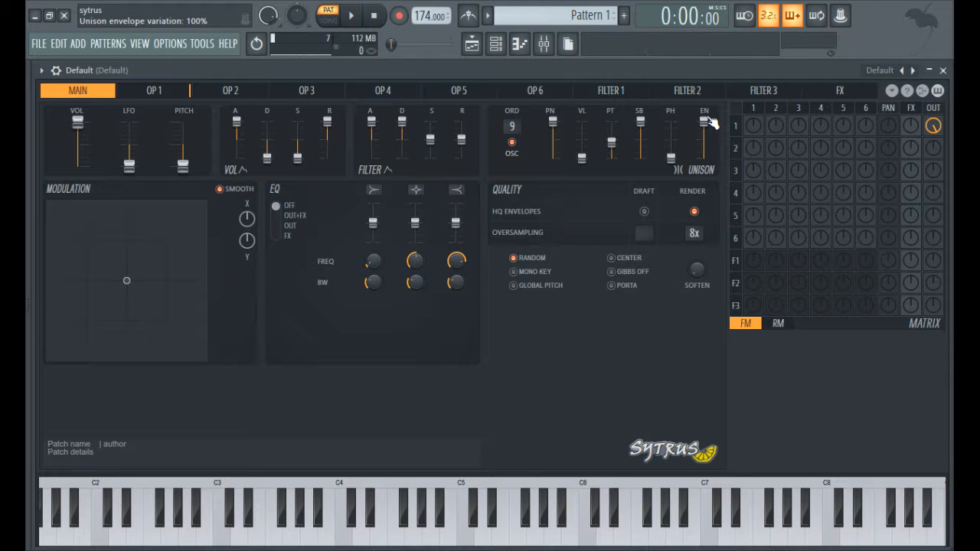
mouse_move(711, 125)
mouse_down()
mouse_move(706, 161)
mouse_move(711, 128)
mouse_up()
click(178, 95)
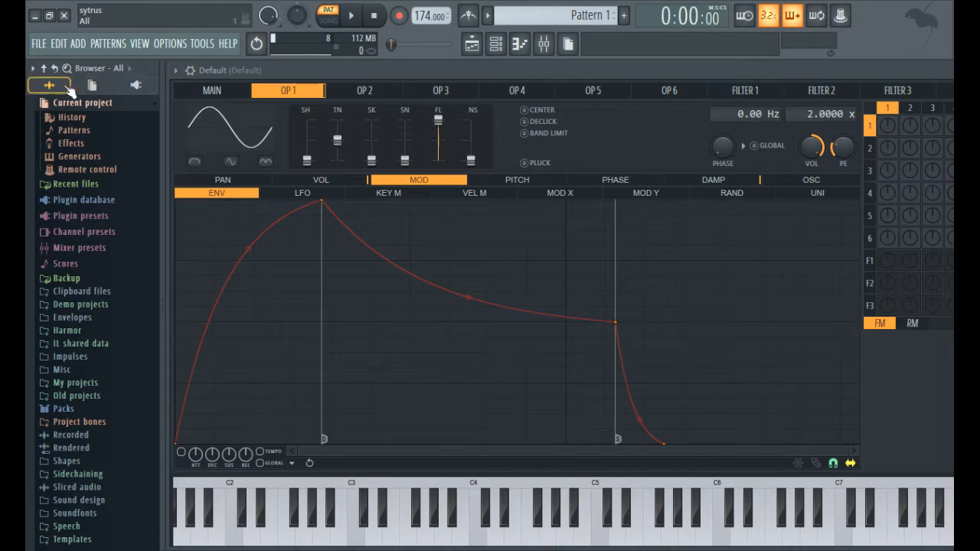
click(77, 90)
mouse_move(704, 122)
mouse_down()
mouse_move(704, 158)
mouse_move(703, 122)
mouse_up()
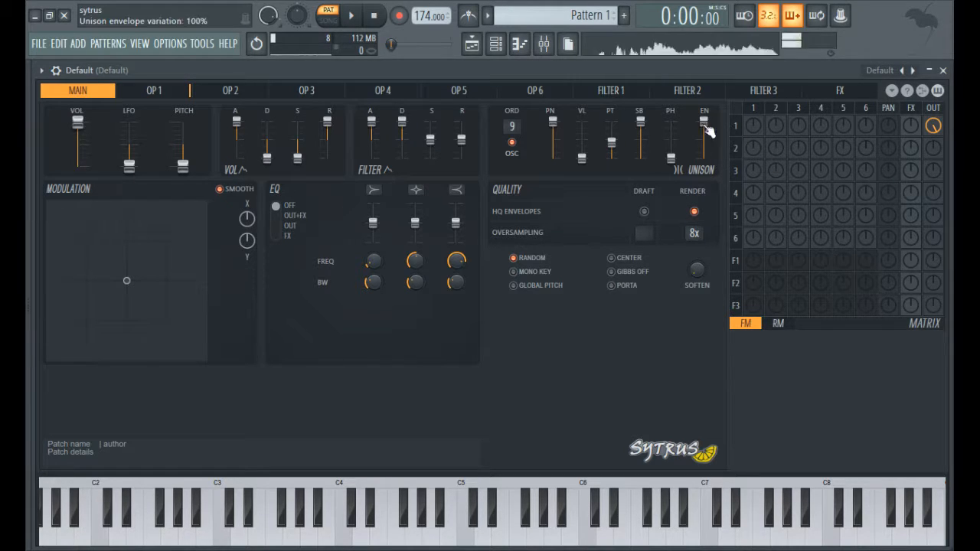
Turn off modulation smoothing, move the X/Y modulation point around to a spot with X above centre, and turn smoothing back on
click(226, 189)
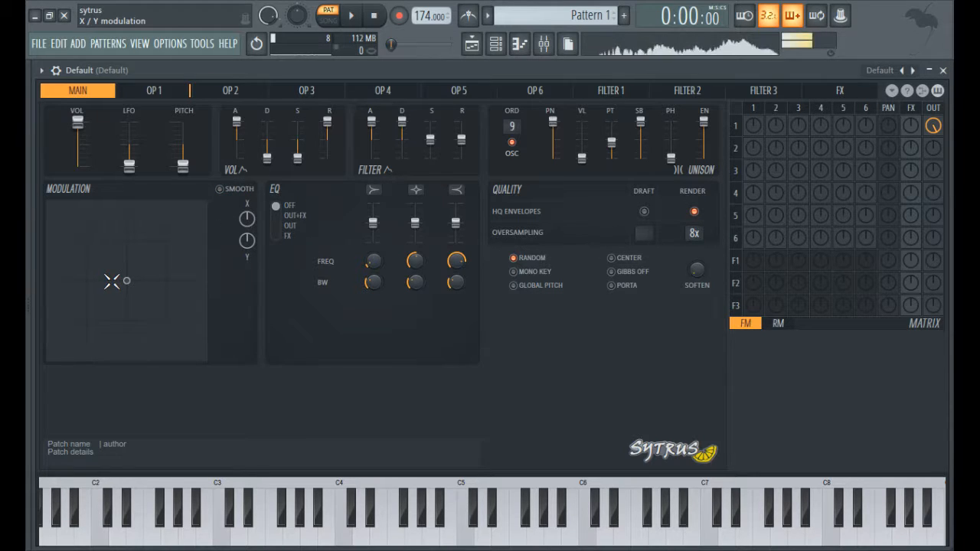
drag(116, 282, 125, 264)
mouse_move(247, 220)
mouse_down()
mouse_move(247, 256)
mouse_move(247, 184)
mouse_move(246, 282)
mouse_move(246, 208)
mouse_up()
drag(55, 351, 180, 224)
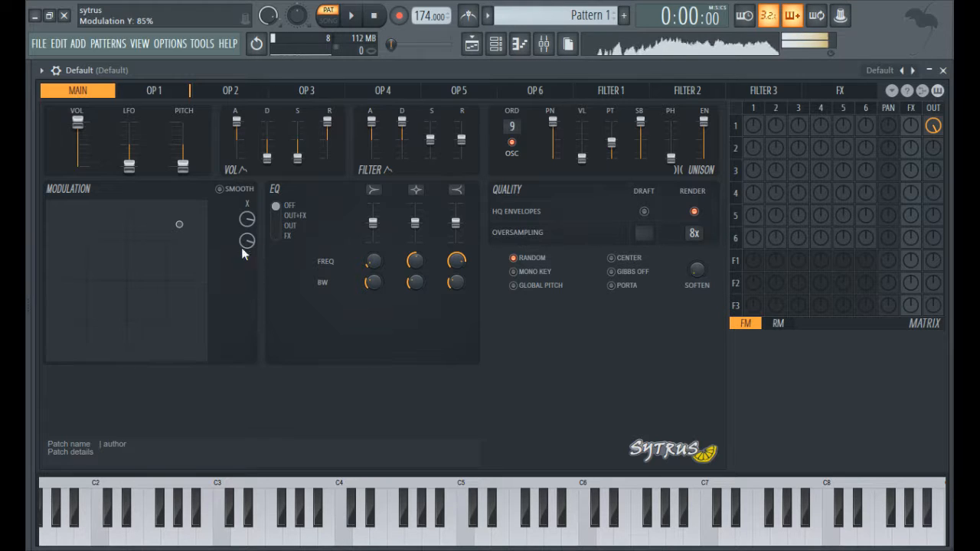
drag(180, 224, 168, 274)
click(226, 188)
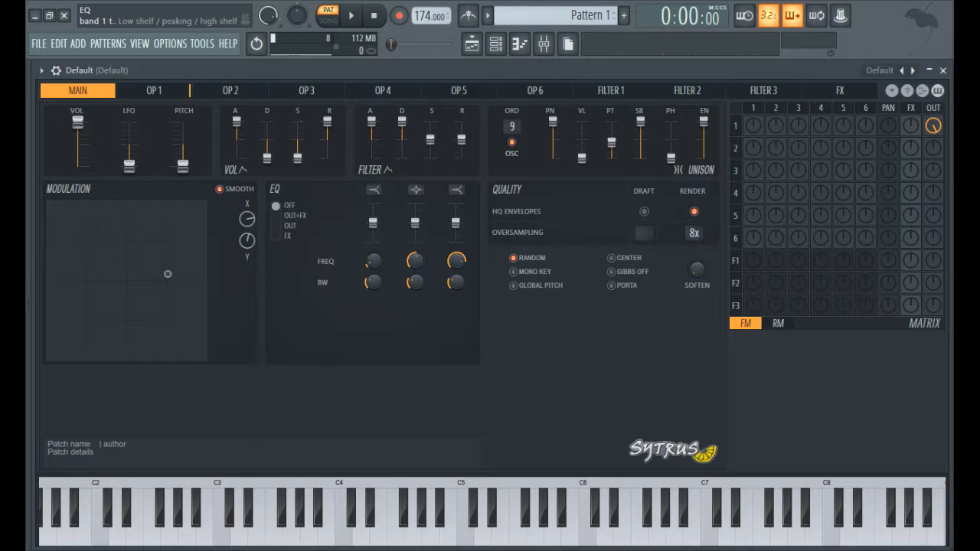
Set the EQ to OUT+FX and sweep the band 1 level between -18.0 dB and its maximum, ending slightly below centre
drag(373, 223, 375, 246)
drag(376, 189, 376, 194)
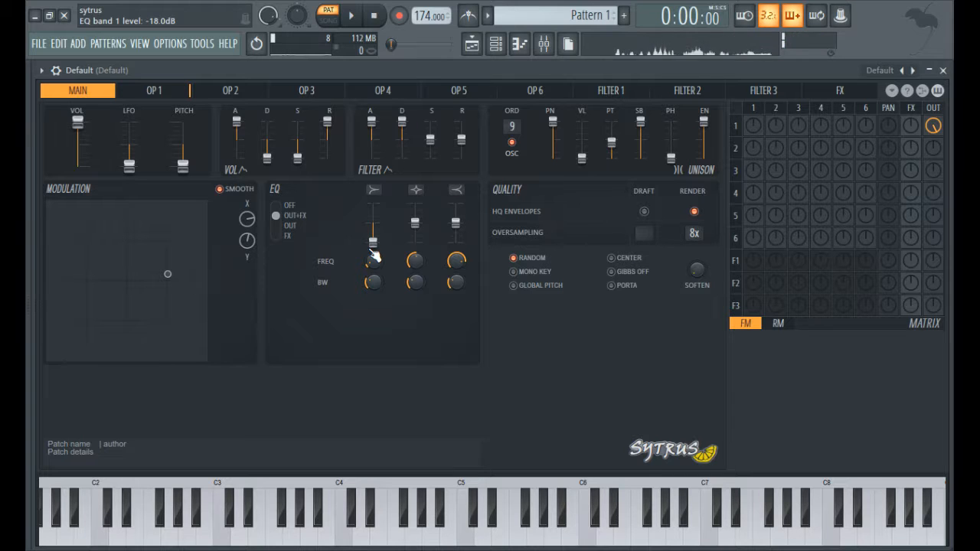
drag(374, 255, 374, 216)
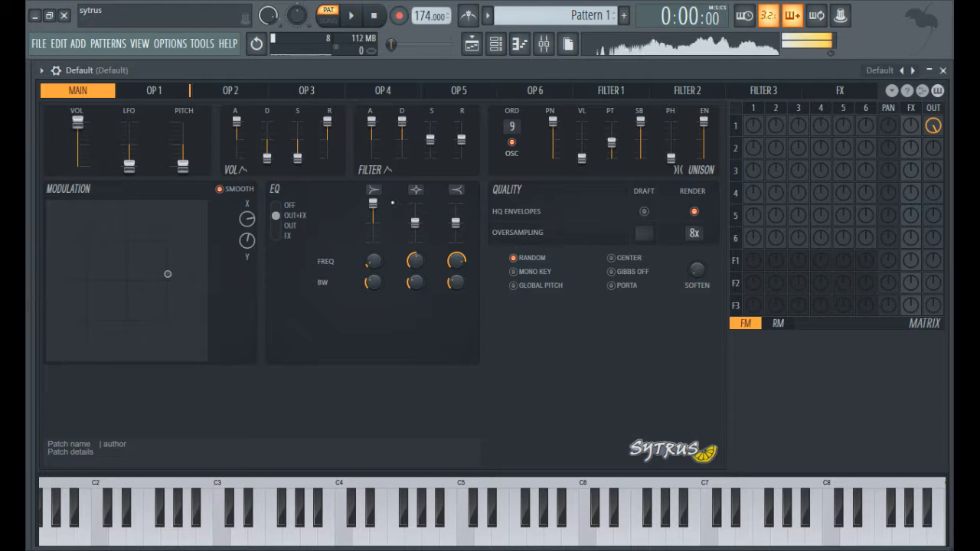
drag(374, 204, 374, 228)
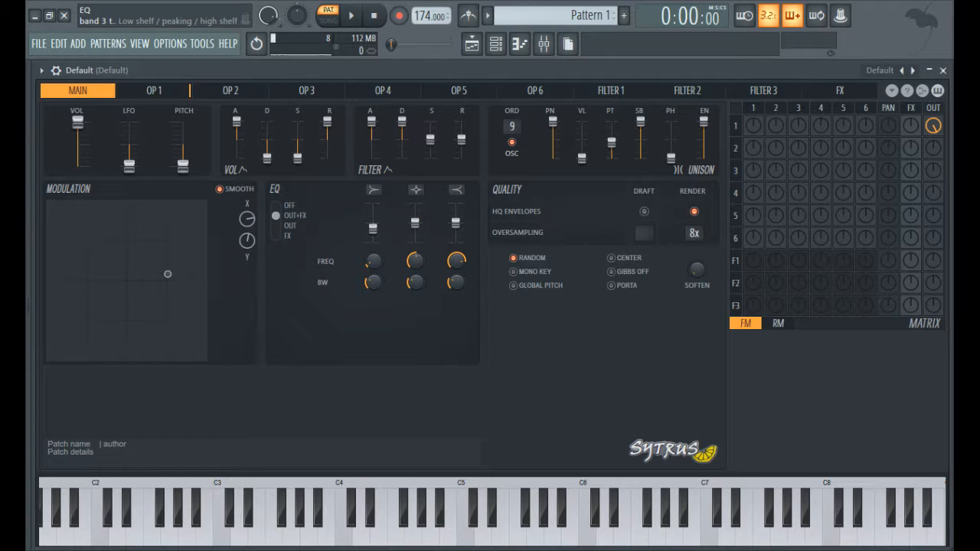
Cycle EQ band 3 through its filter types, sweep its level to maximum and back to just above centre, and centre band 1's level
click(457, 189)
click(458, 189)
click(457, 189)
drag(457, 223, 456, 201)
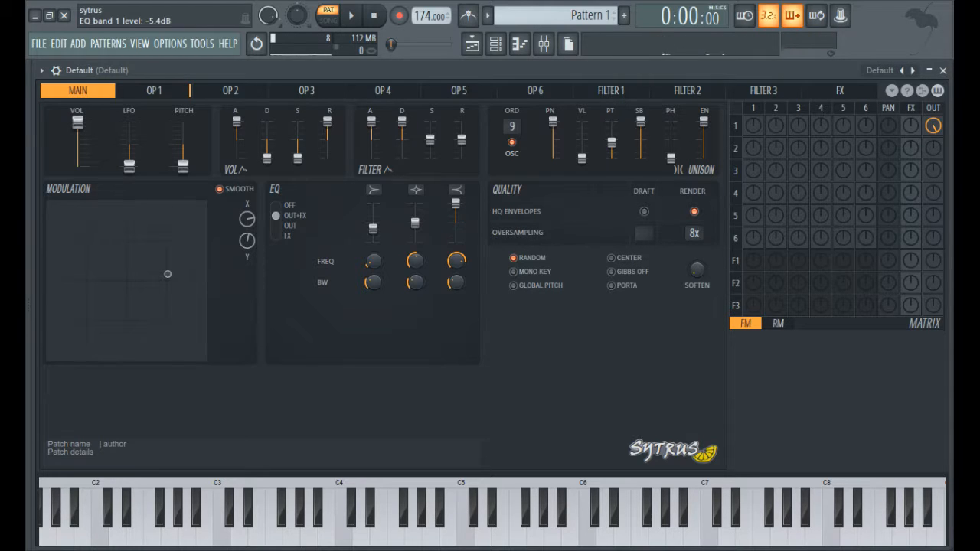
drag(373, 229, 374, 224)
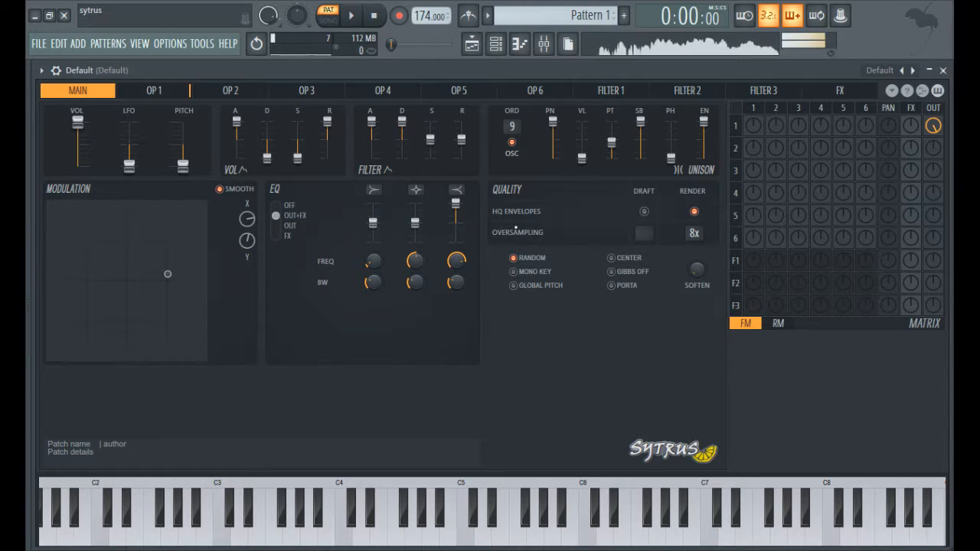
drag(456, 204, 455, 220)
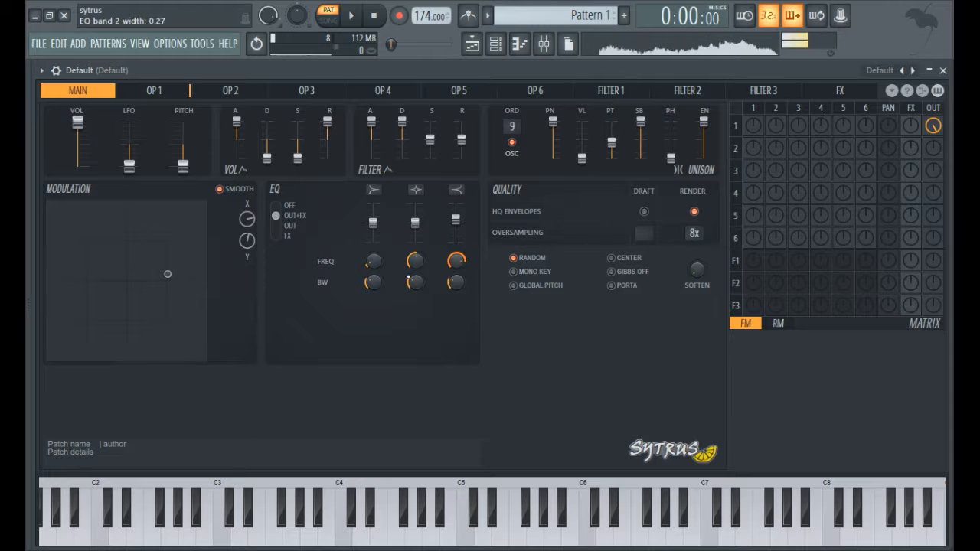
Adjust the EQ band frequencies and set band 1 to a high shelf and bands 2 and 3 to low shelves
drag(374, 261, 457, 278)
click(416, 189)
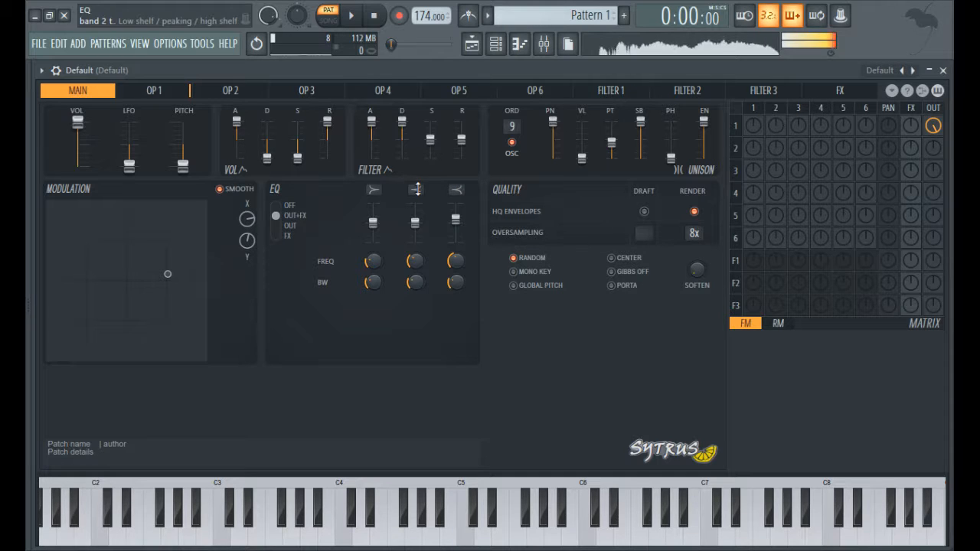
click(376, 192)
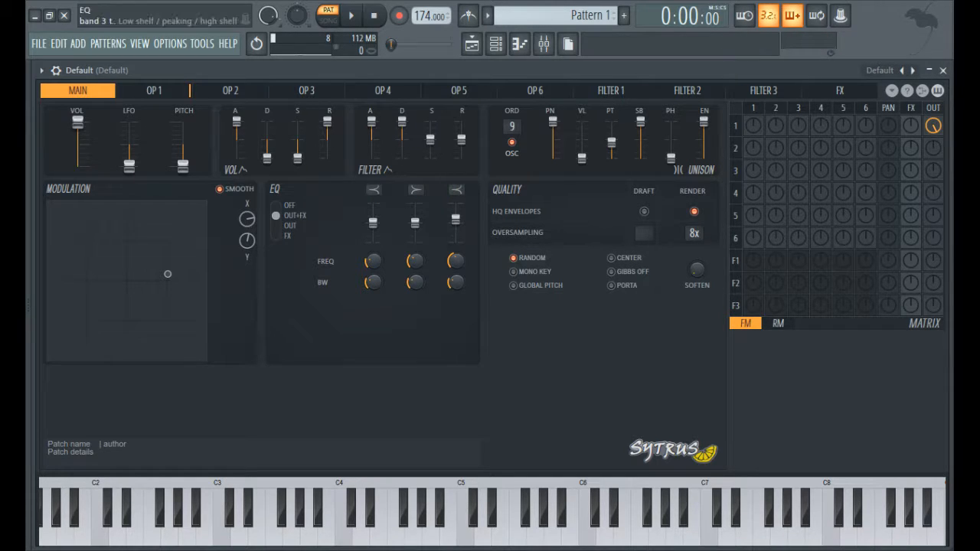
click(456, 189)
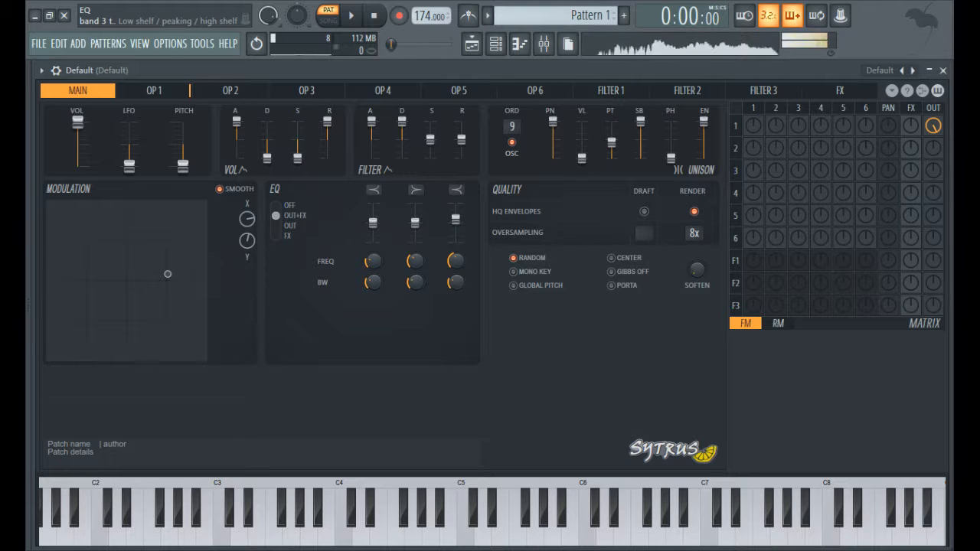
Set the EQ band 2 level to its minimum and its bandwidth to maximum
drag(415, 222, 429, 245)
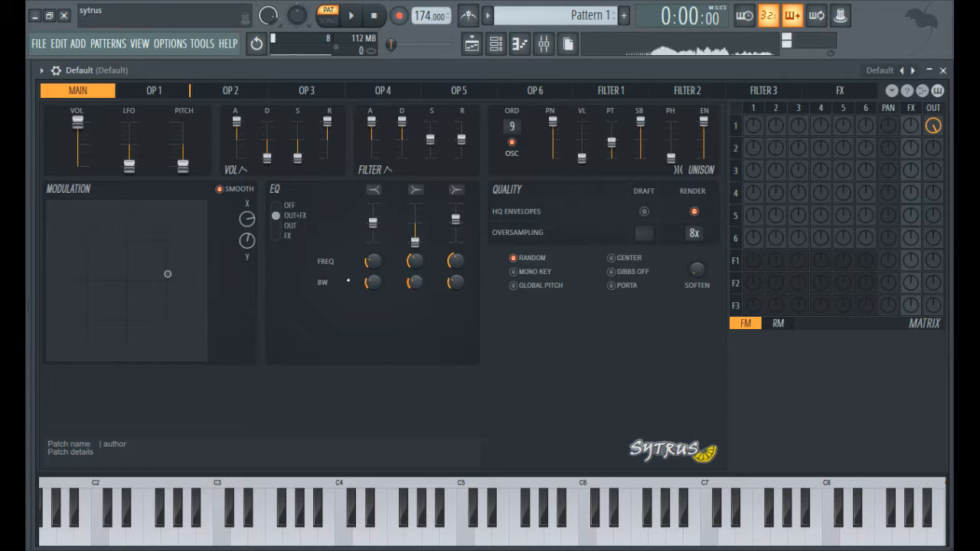
drag(414, 282, 414, 247)
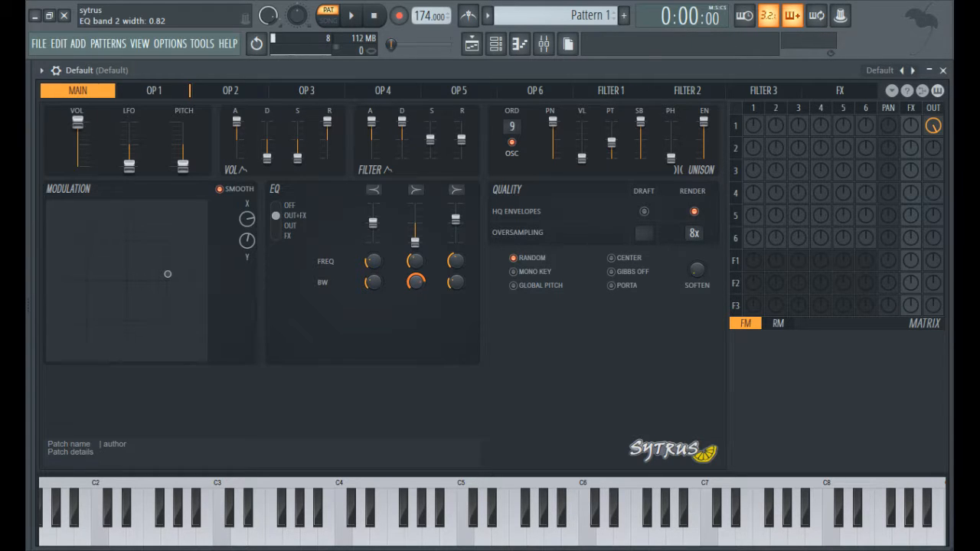
drag(415, 282, 415, 238)
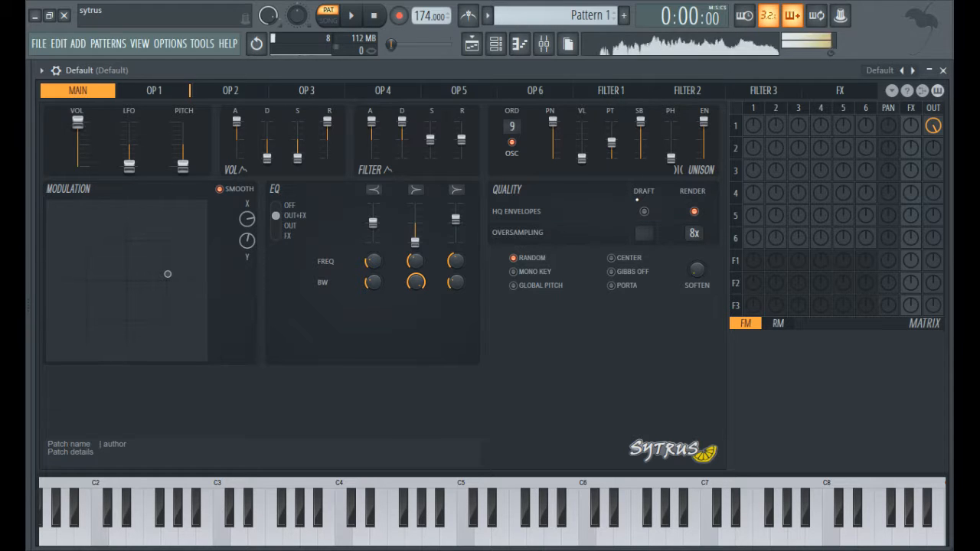
Turn on HQ envelopes for draft quality, raise draft oversampling to 64x and switch it off again
click(645, 210)
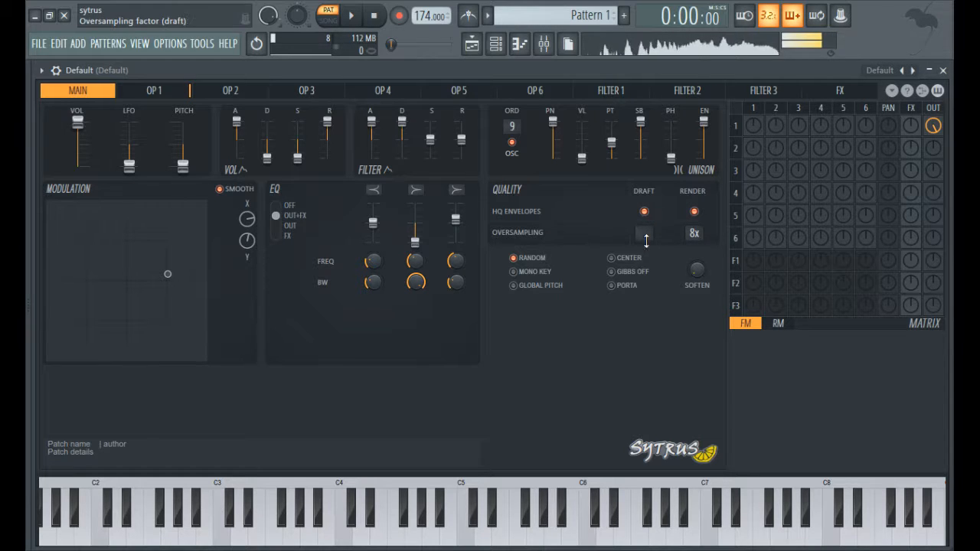
scroll(646, 234, up, 6)
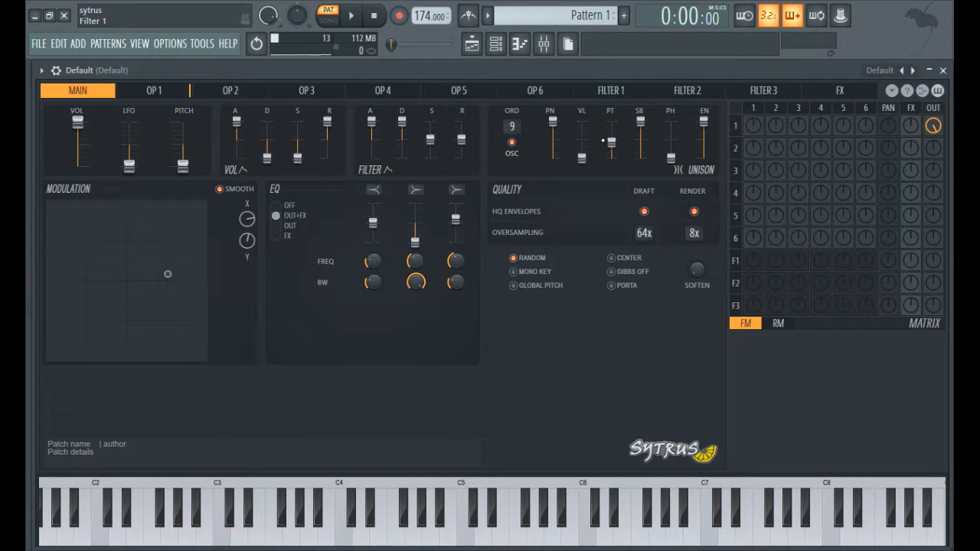
drag(645, 233, 644, 248)
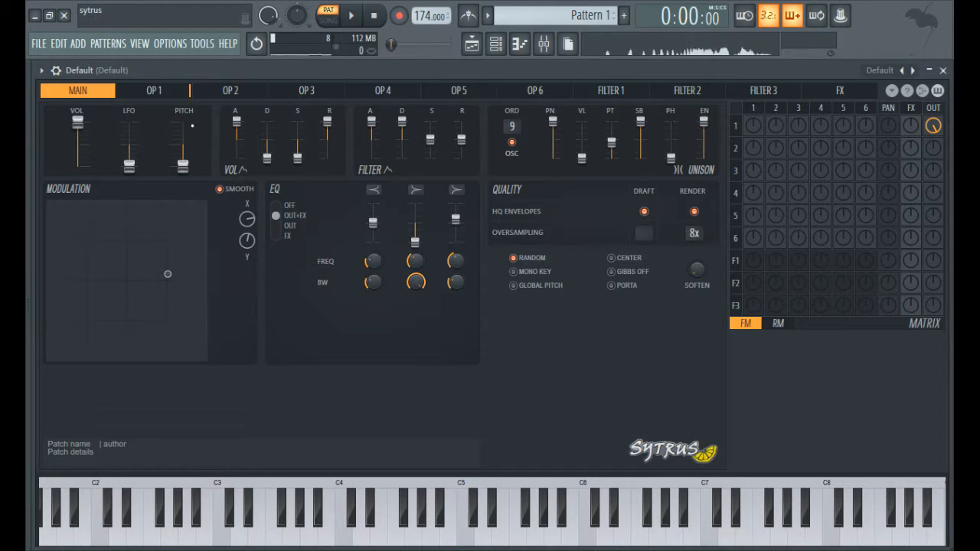
Shape operator 1's random modulation mapping as a straight rise from zero to full, with row 1, column 2 raised in the matrix
click(179, 96)
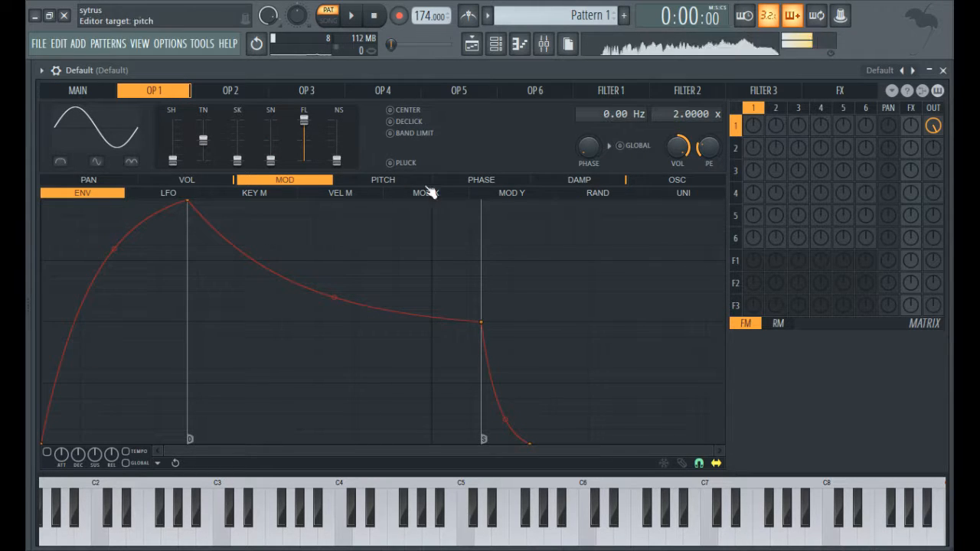
click(578, 193)
drag(43, 201, 41, 443)
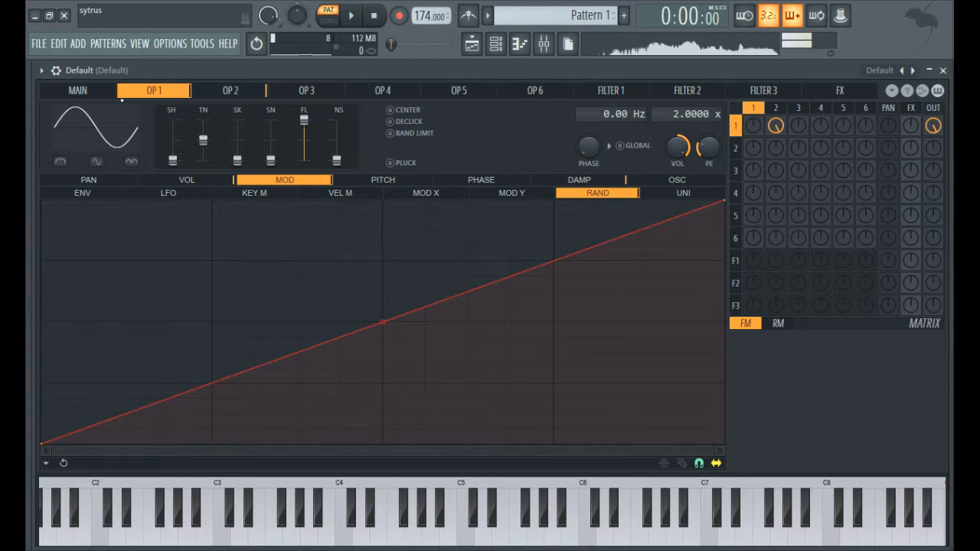
Turn off RANDOM on the main page and raise the start of operator 1's random modulation mapping to full
click(103, 91)
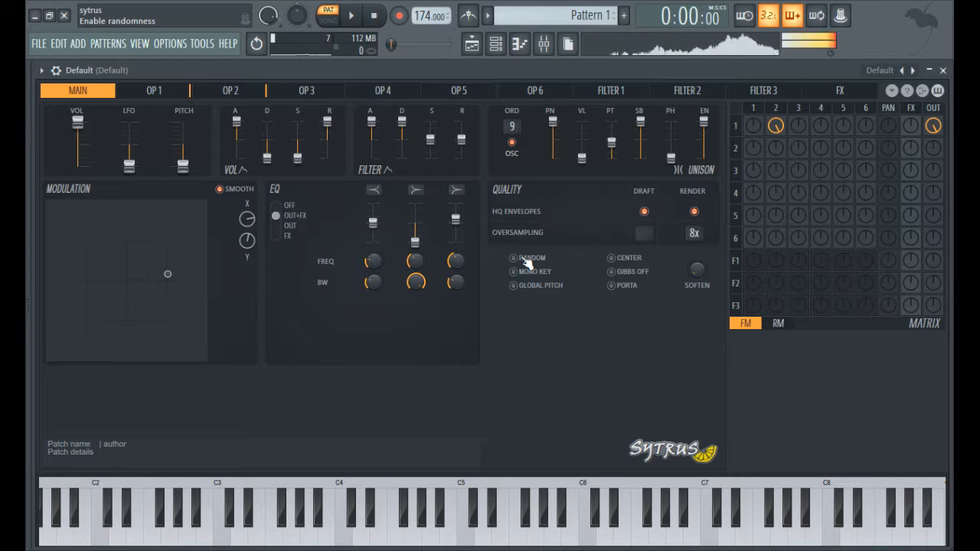
click(154, 90)
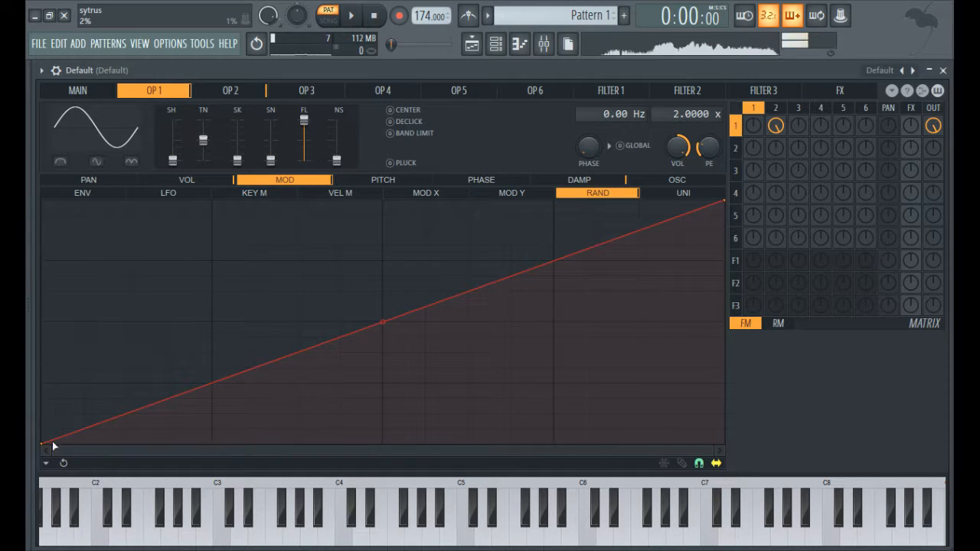
drag(43, 444, 29, 4)
click(82, 93)
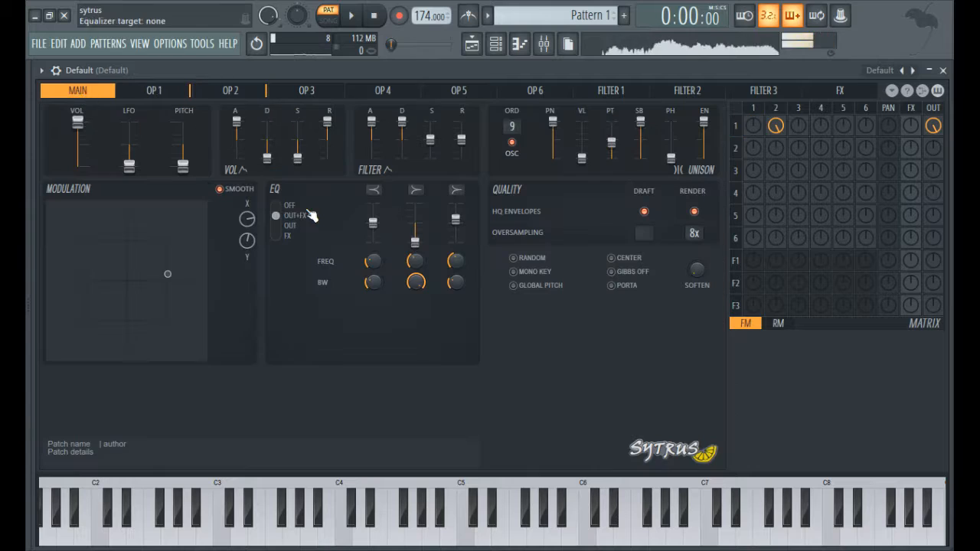
Turn on GLOBAL PITCH and enable operator 1's pitch envelope
click(539, 285)
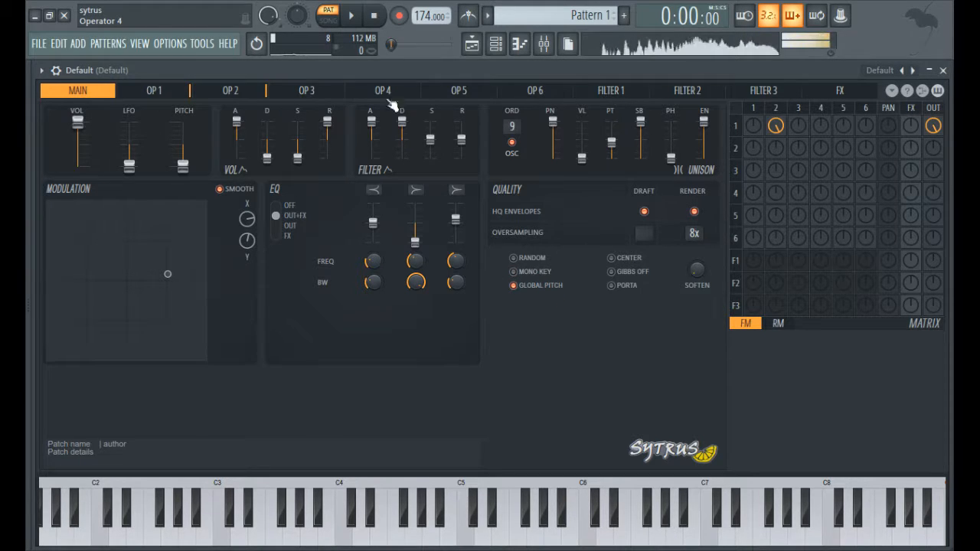
click(157, 92)
click(394, 179)
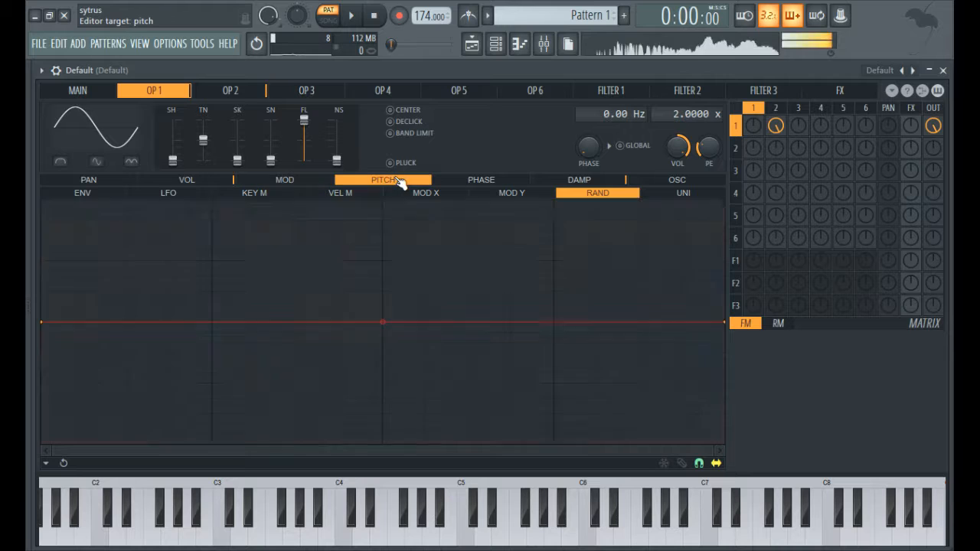
click(107, 194)
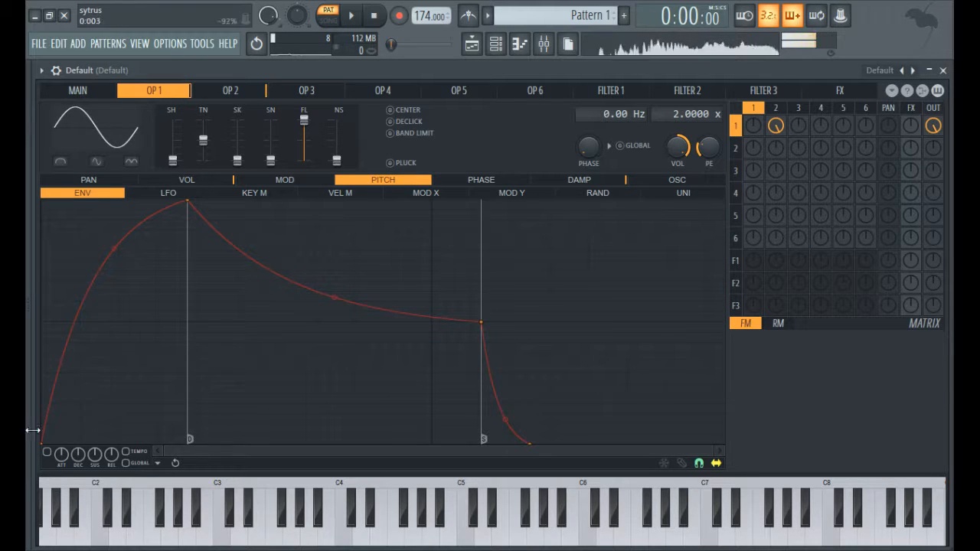
click(47, 452)
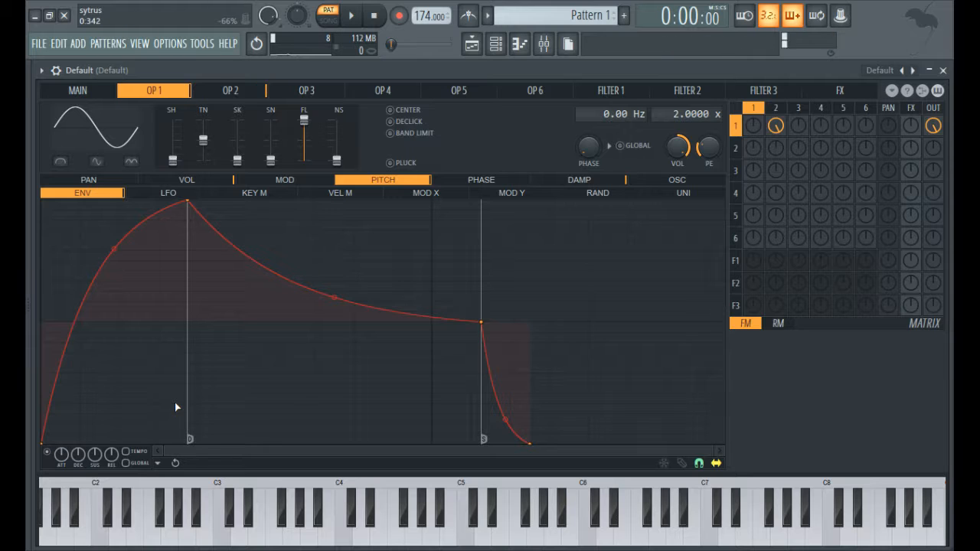
Examine the pitch envelopes of operators 3, 5 and 6 and compare them with operator 1's
click(323, 94)
click(460, 90)
click(528, 91)
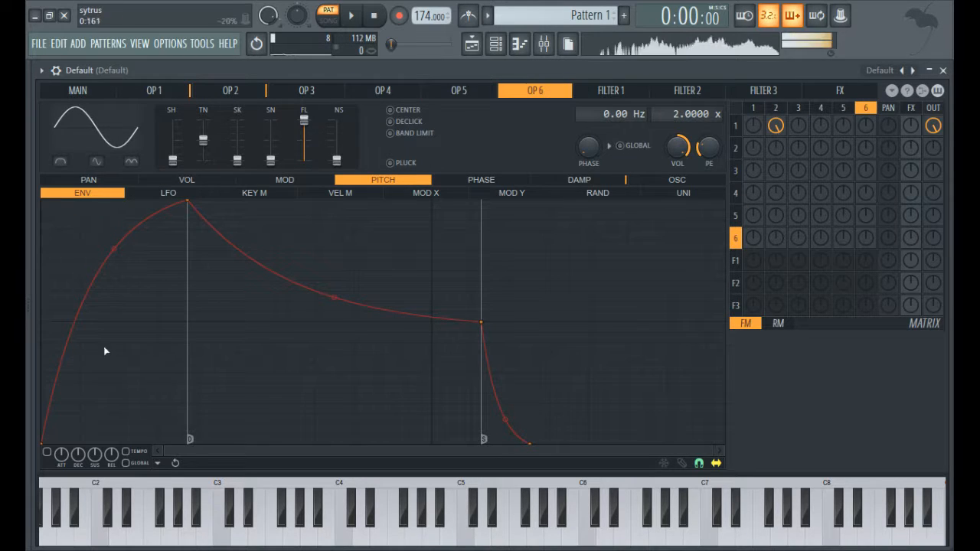
click(96, 93)
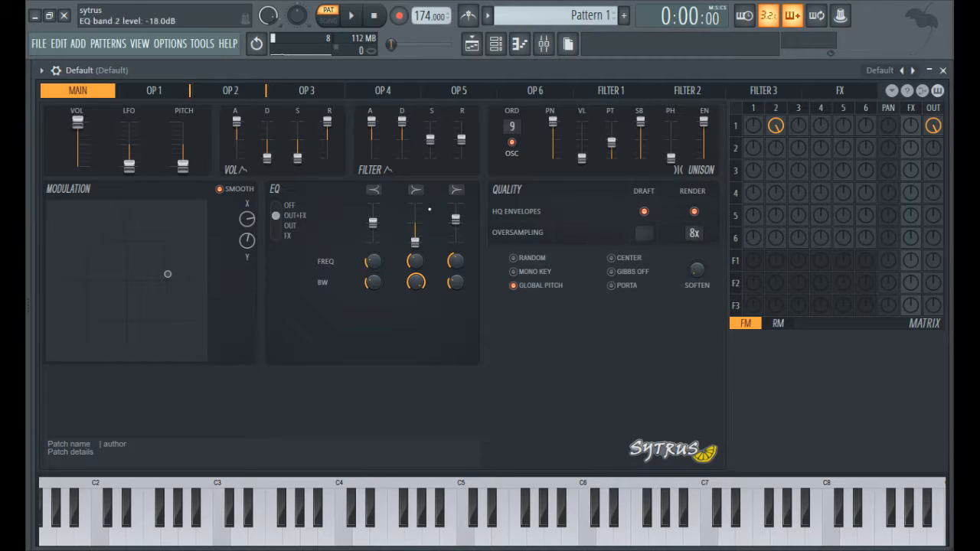
click(178, 90)
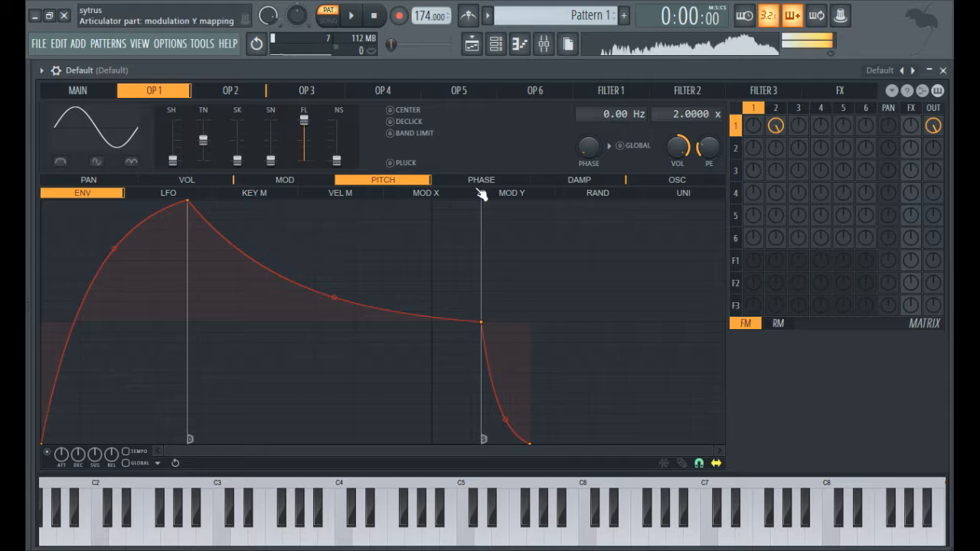
click(568, 45)
click(569, 44)
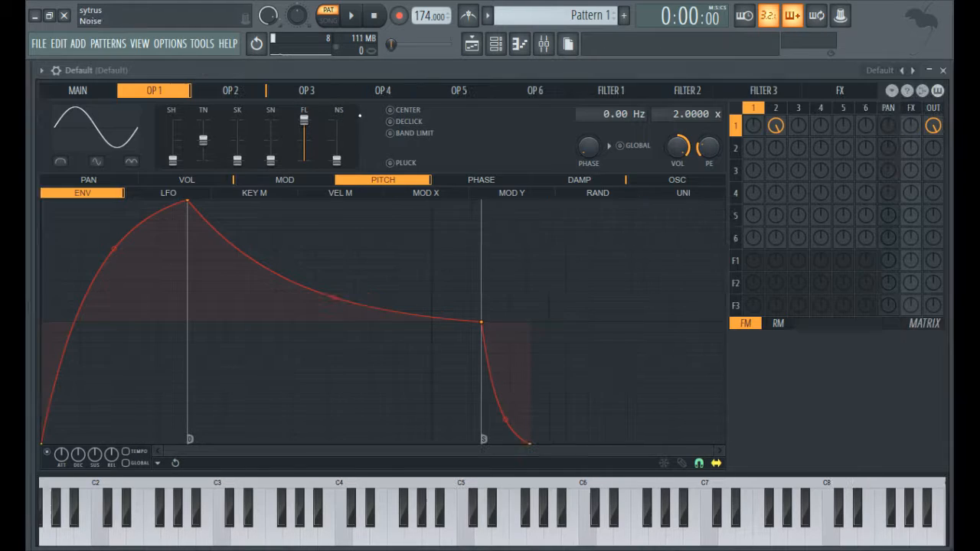
Switch GLOBAL PITCH off and CENTER on, and raise operator 1's shape to give a one-sided square waveform
click(91, 92)
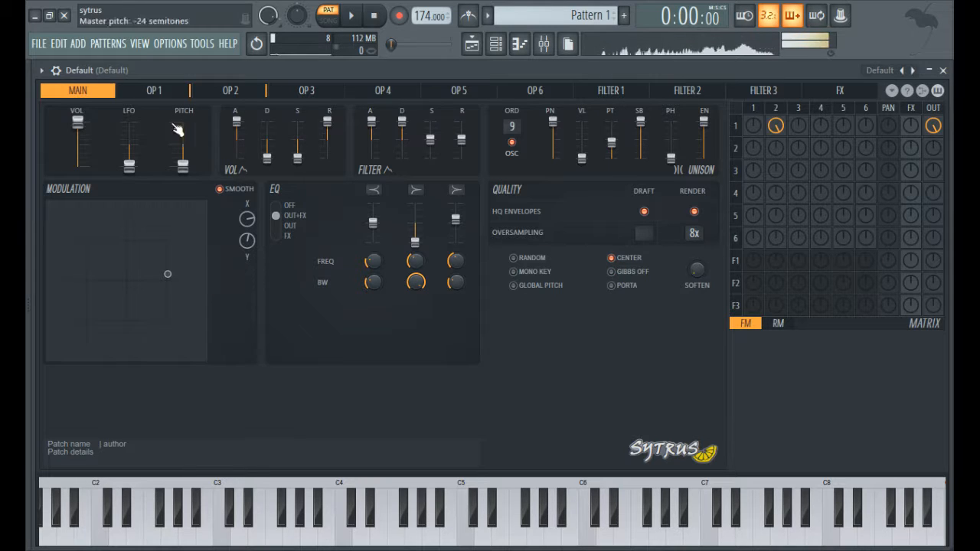
click(157, 93)
drag(176, 163, 173, 130)
click(60, 161)
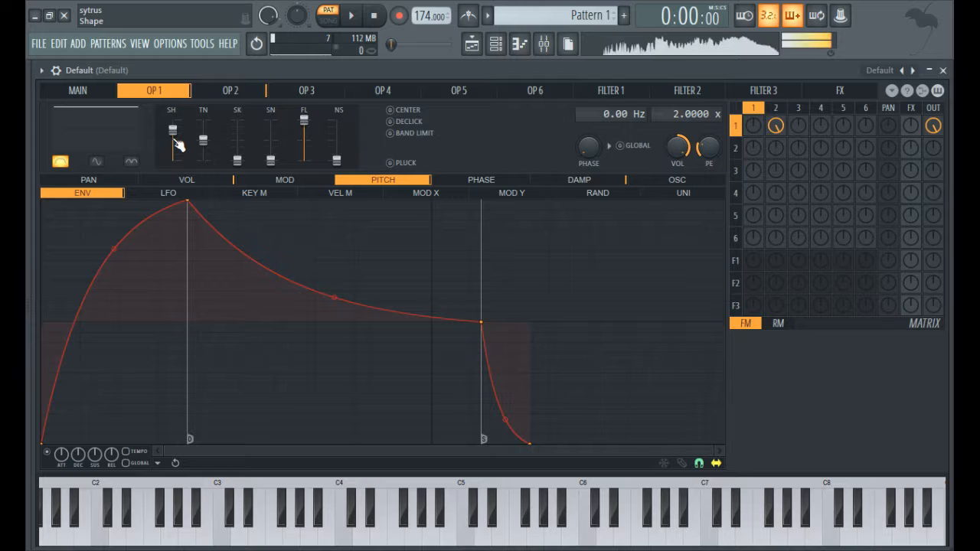
Turn off CENTER, check operator 1's waveform, and turn on GIBBS OFF on the main page
click(105, 98)
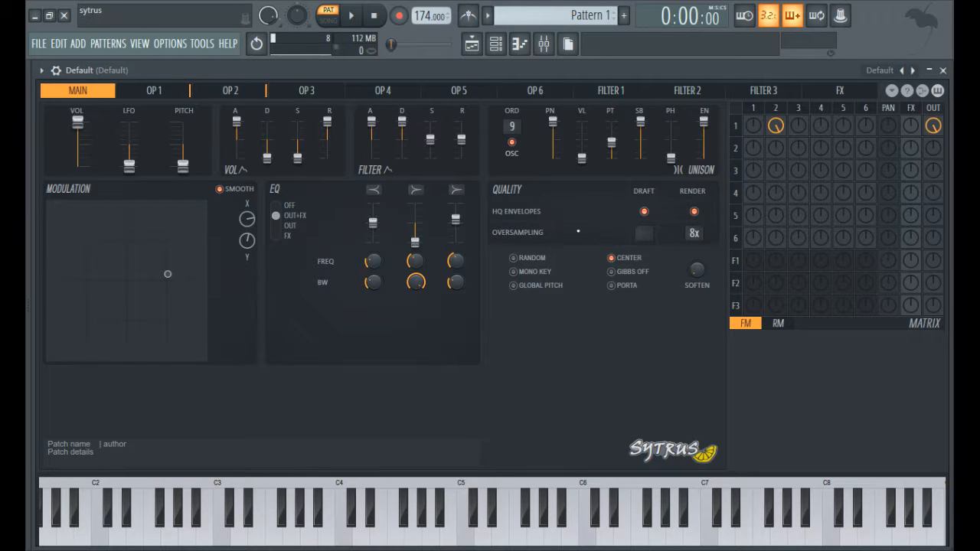
click(632, 258)
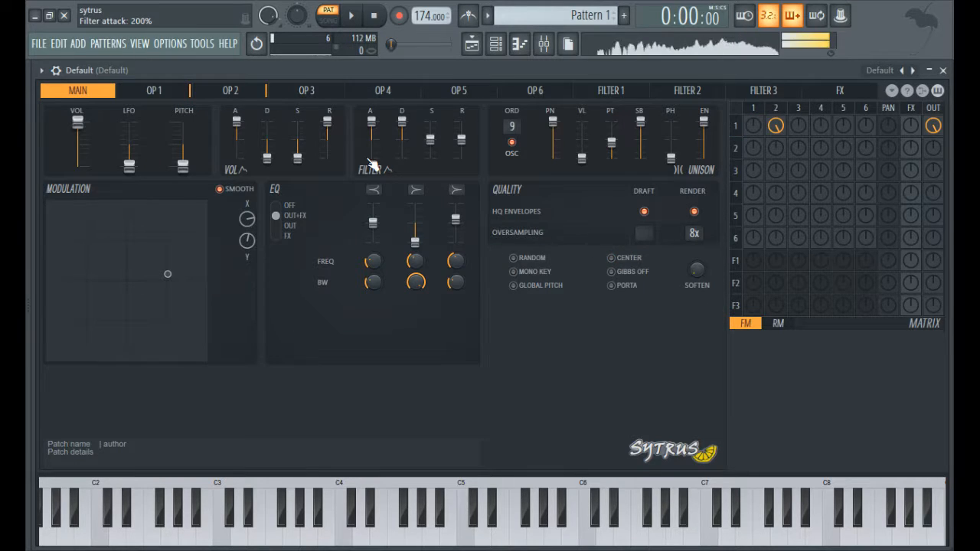
click(171, 93)
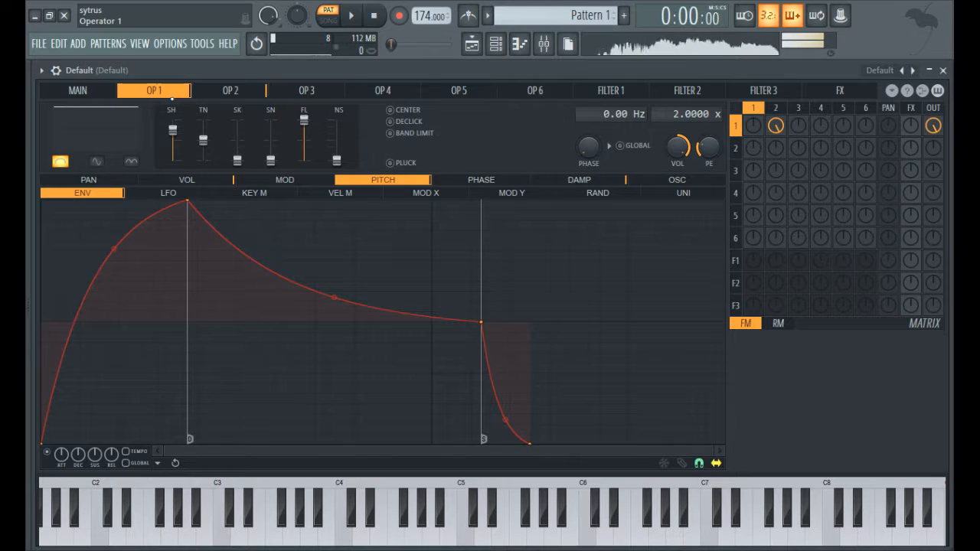
click(77, 91)
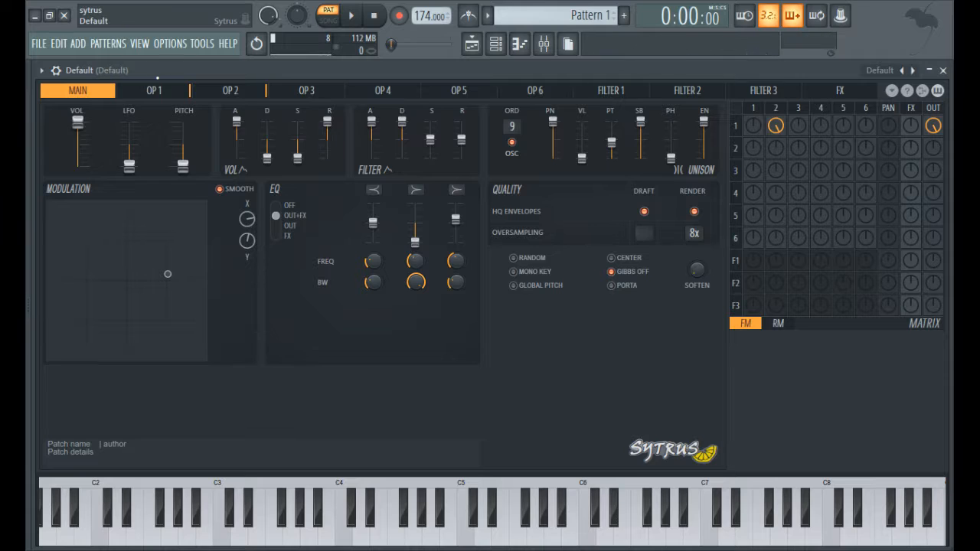
Give operator 1 a band-limited sawtooth built from harmonics and show its full harmonic spectrum in the oscillator editor
click(154, 91)
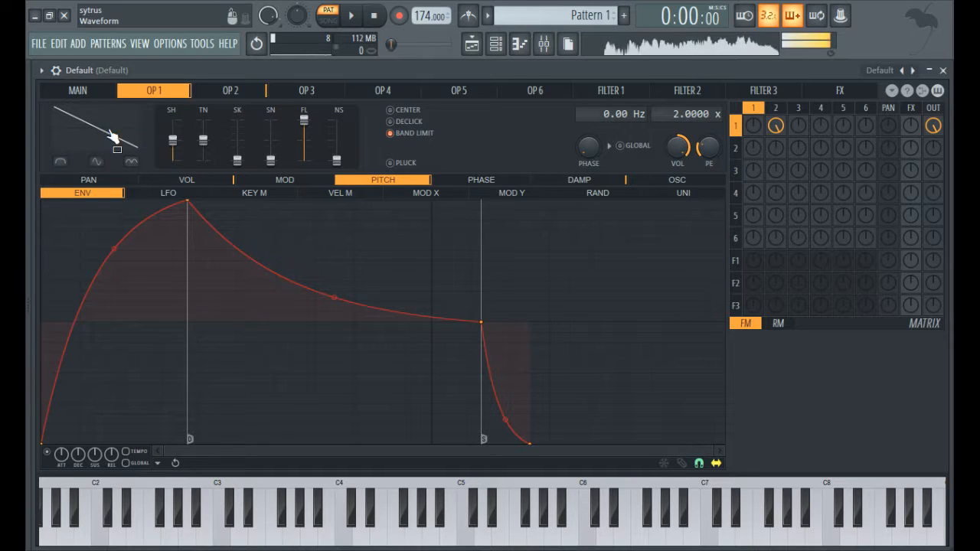
click(672, 181)
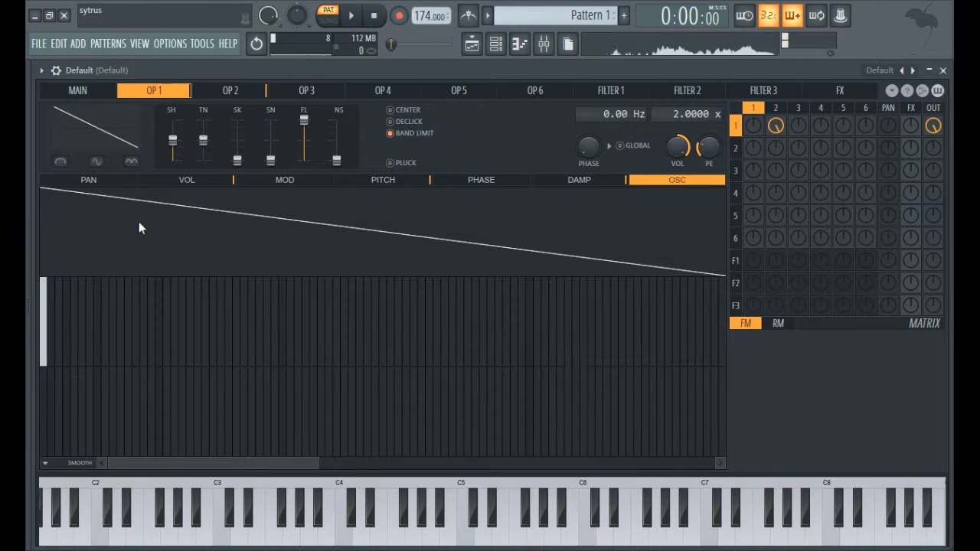
click(348, 521)
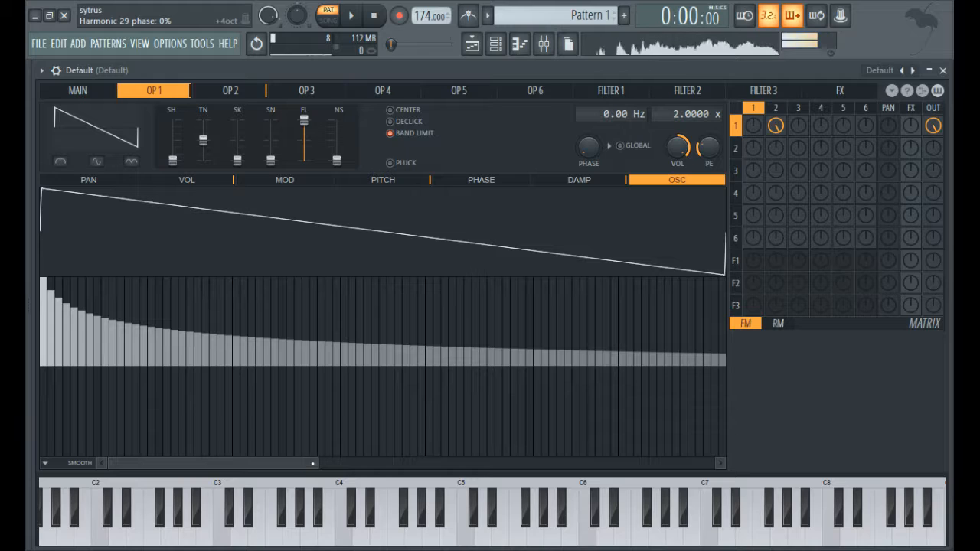
drag(318, 462, 713, 476)
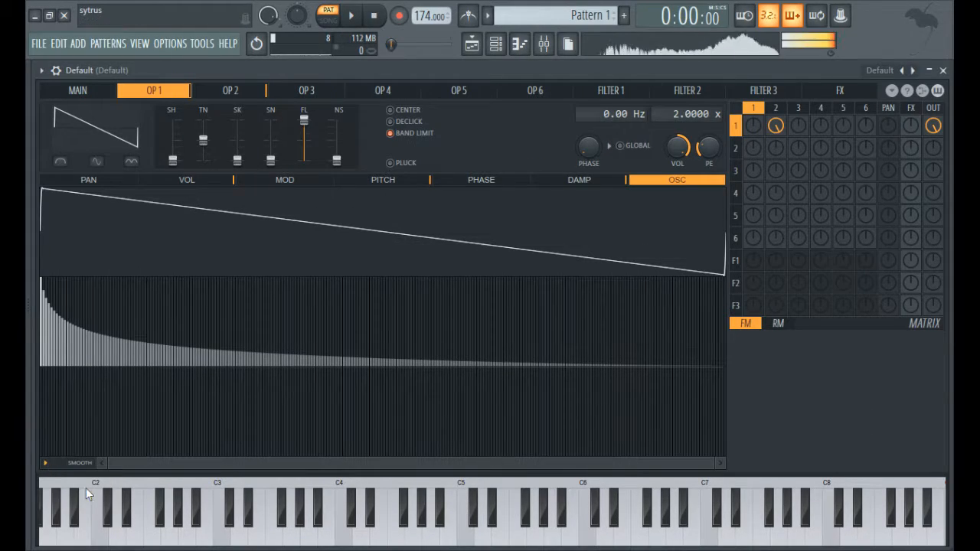
Roll off operator 1's upper harmonics in the oscillator editor, and turn off GIBBS OFF and PORTA on the main page
click(131, 468)
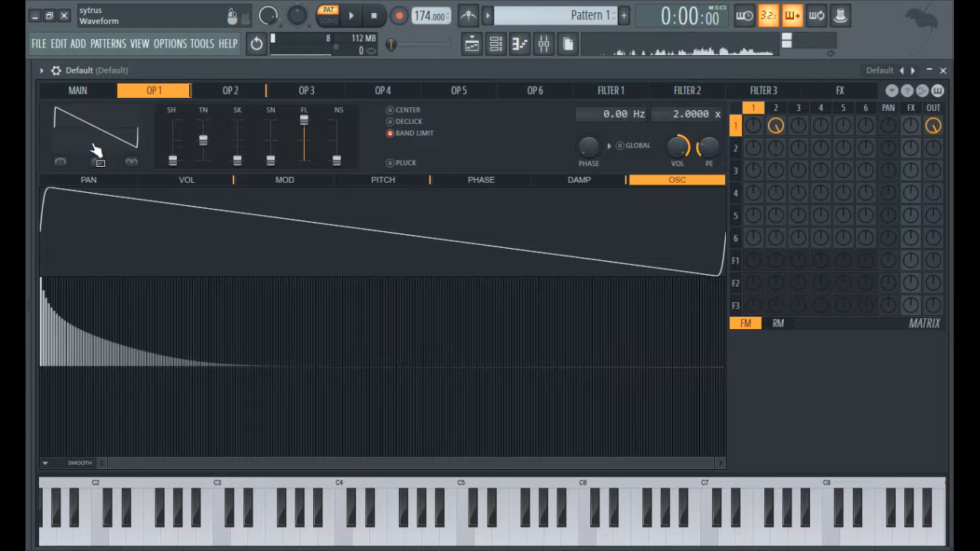
click(77, 92)
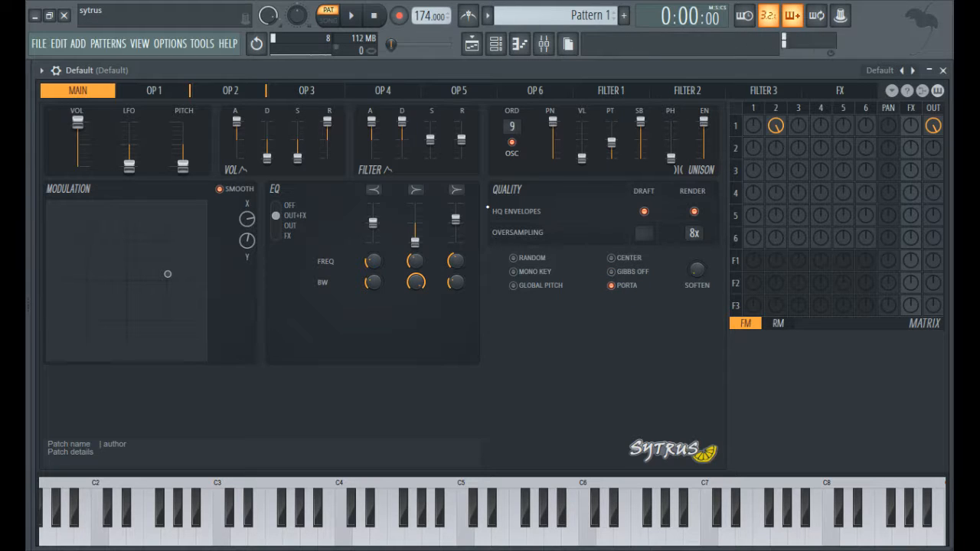
click(186, 98)
click(81, 98)
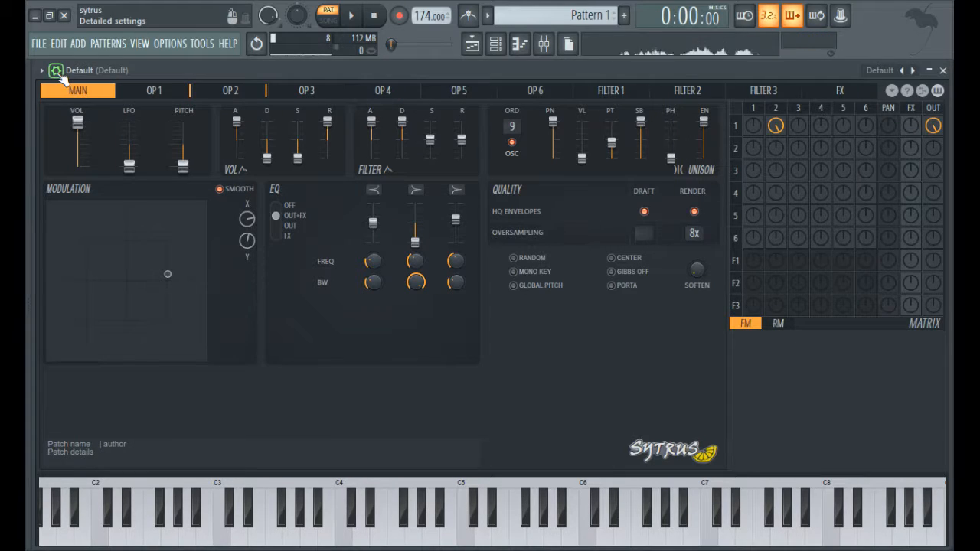
Enable Mono and Porta in the channel's polyphony settings and set the portamento slide time to 0:12
click(56, 71)
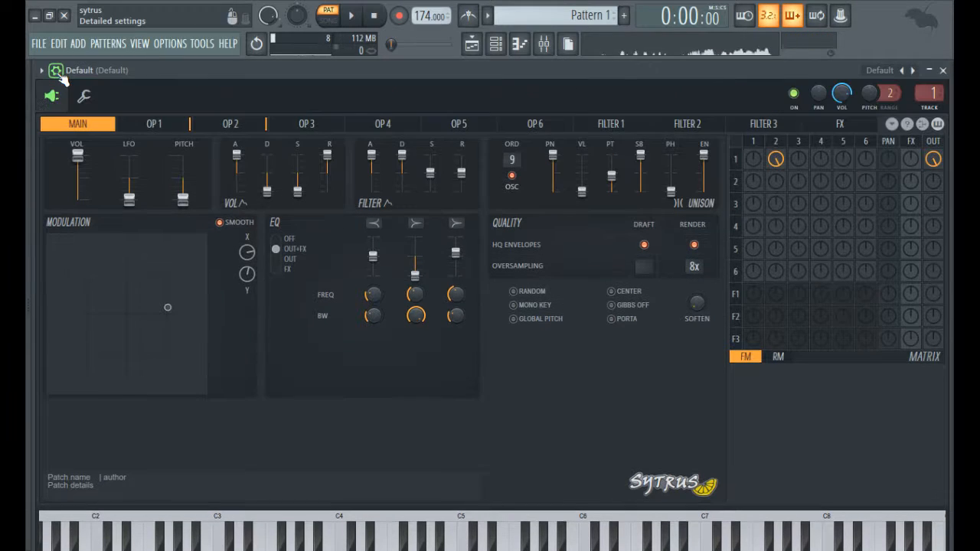
click(81, 95)
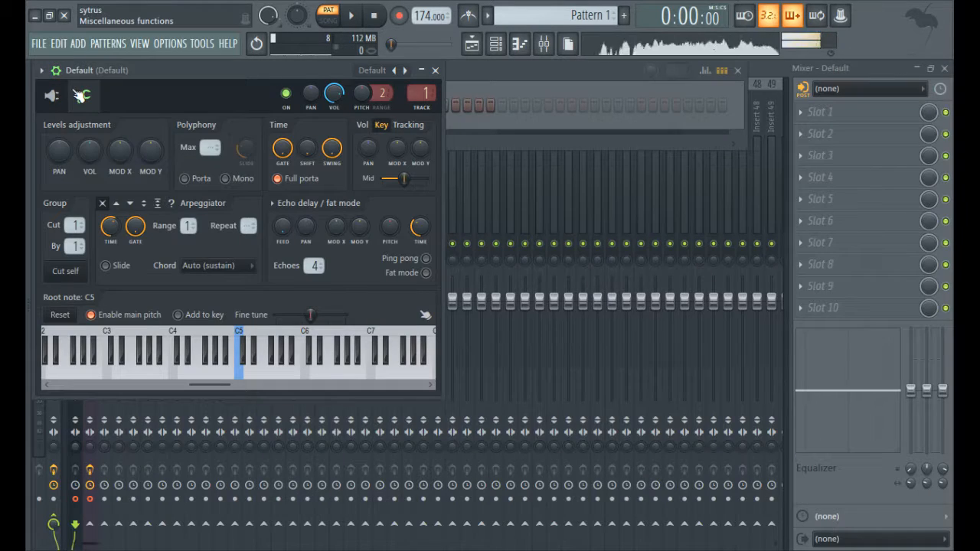
click(225, 178)
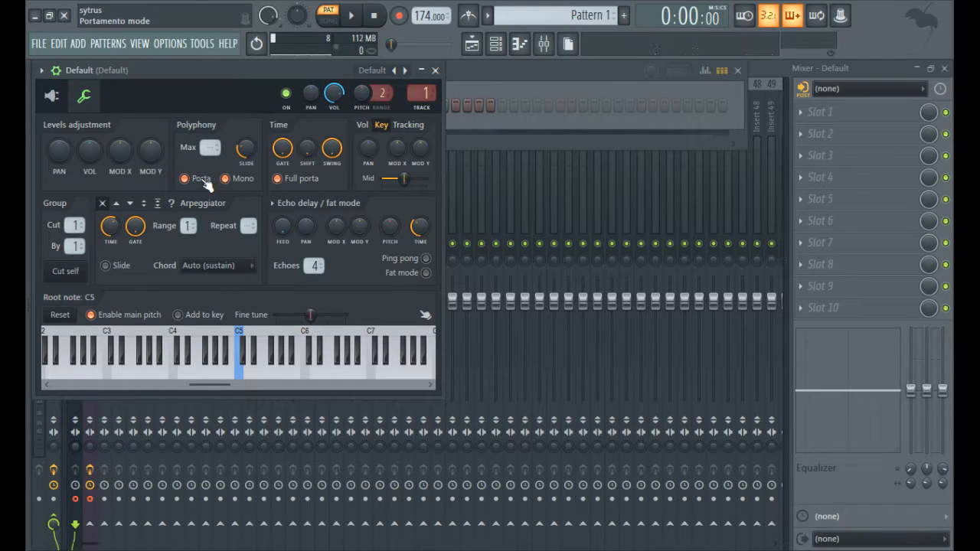
drag(246, 148, 246, 135)
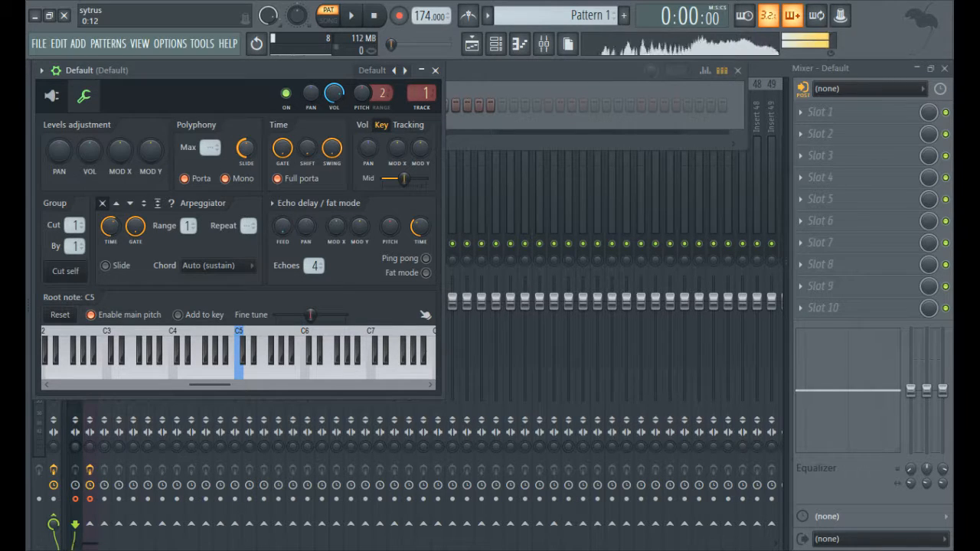
Try the PORTA option on the synth's main page and compare it with the channel's portamento slide settings
click(51, 95)
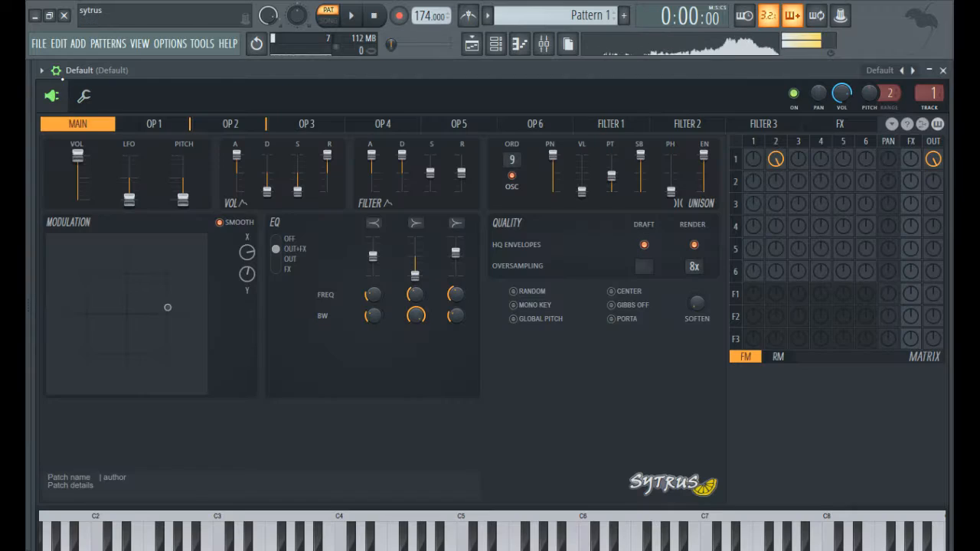
click(56, 70)
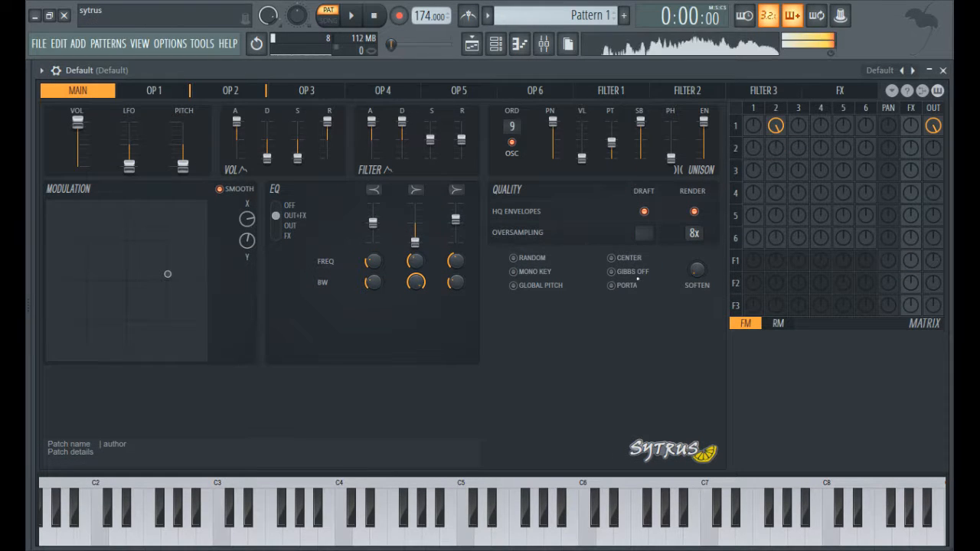
click(628, 286)
click(56, 70)
click(84, 95)
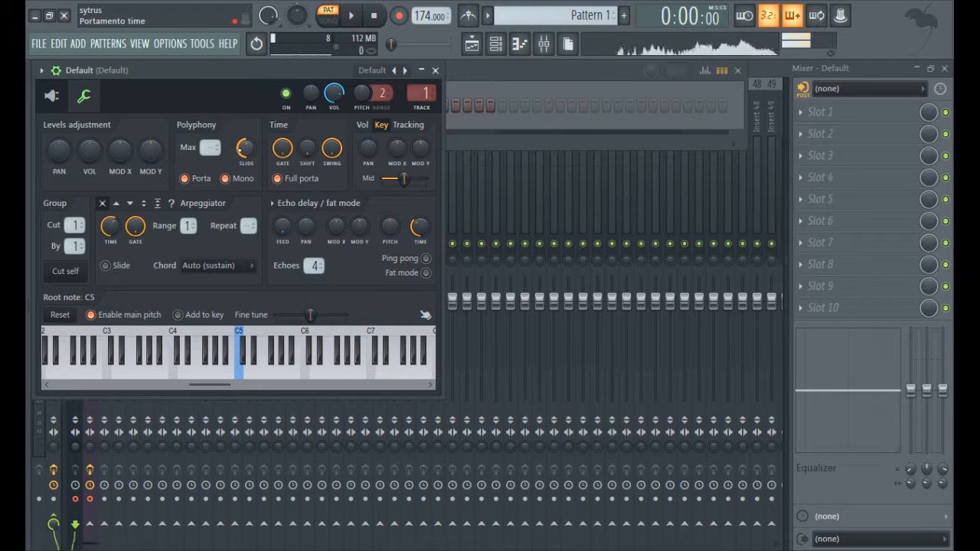
click(54, 97)
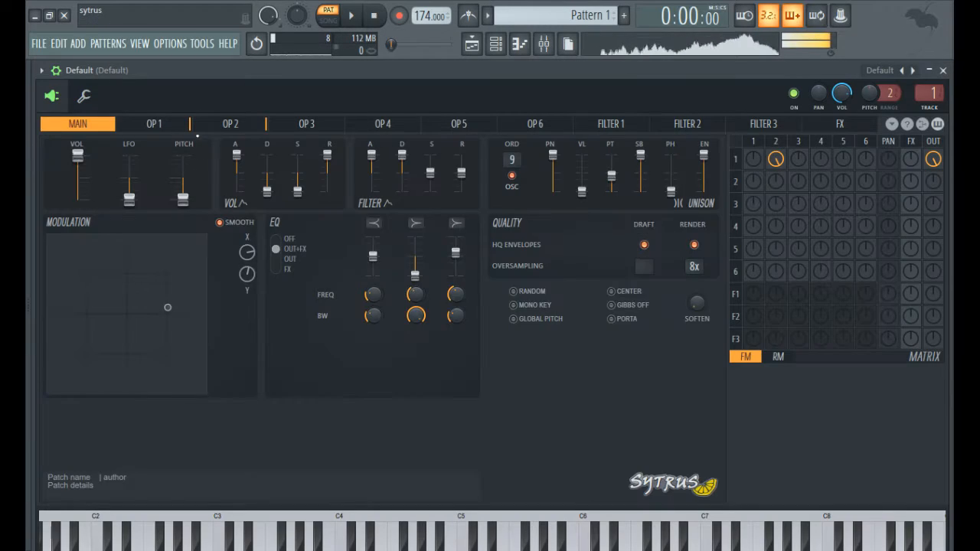
Examine operator 1's pitch LFO and pitch envelope alongside the channel's portamento settings
click(178, 125)
click(383, 213)
click(167, 227)
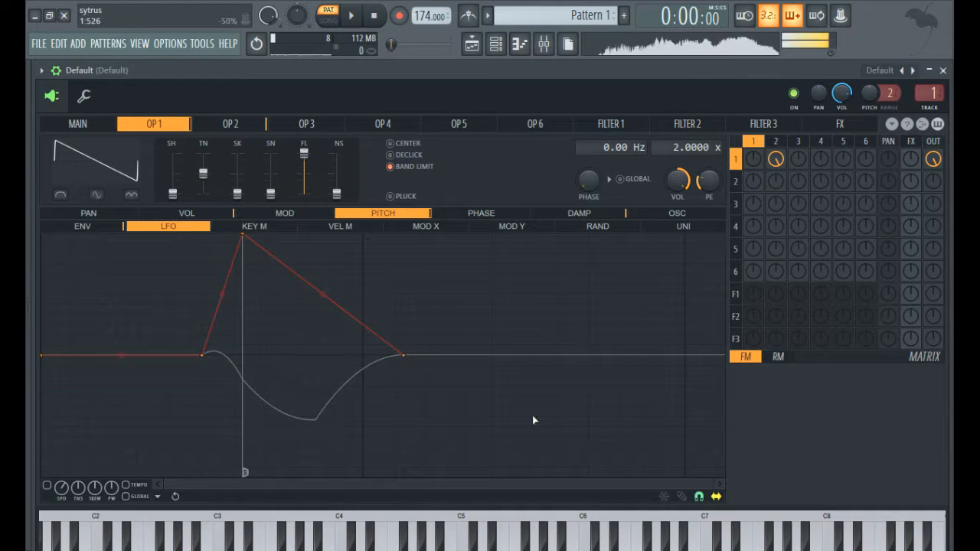
click(683, 497)
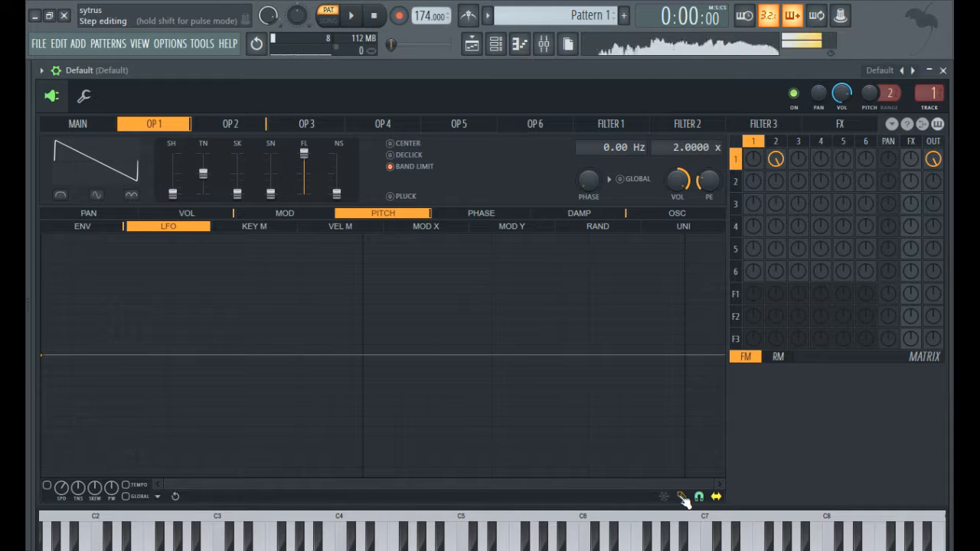
click(83, 227)
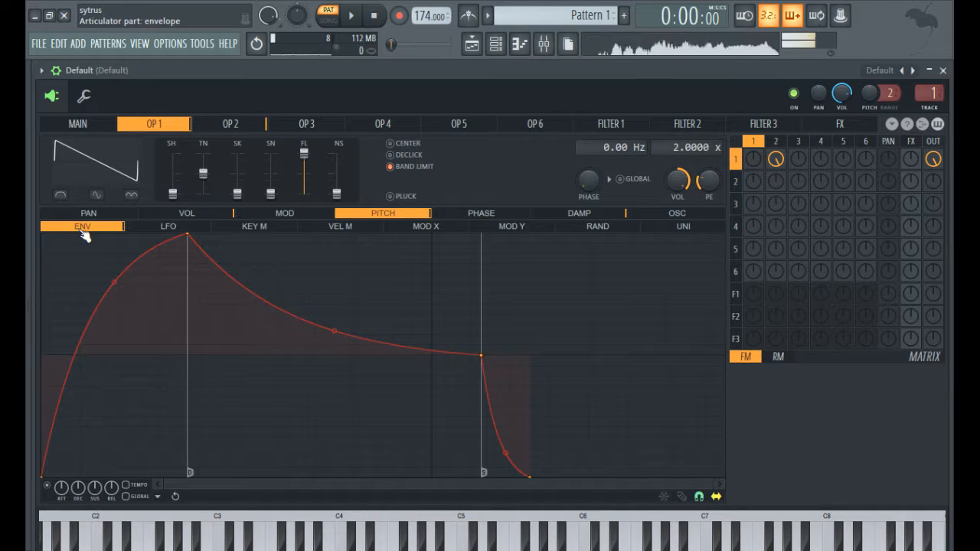
click(88, 98)
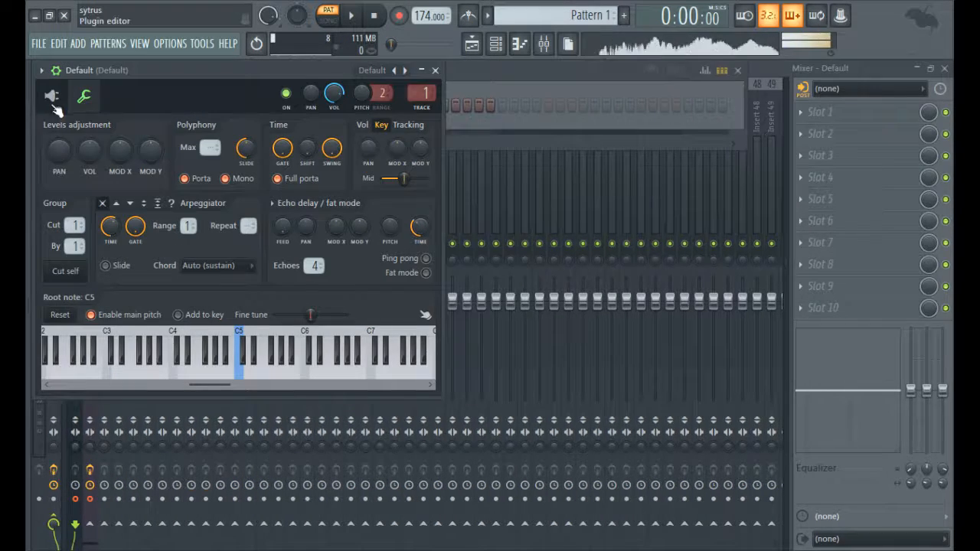
click(52, 96)
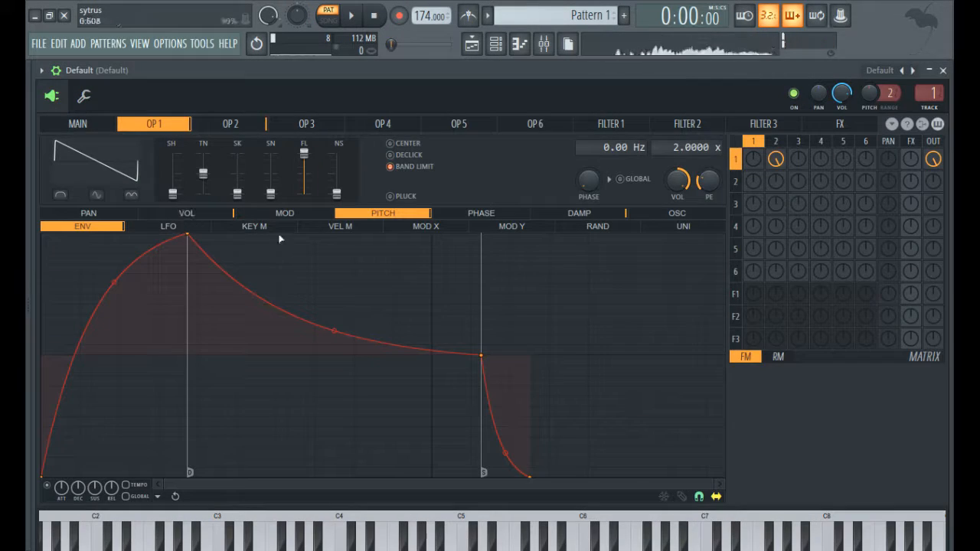
Draw a freehand multi-peaked pitch envelope for operator 1 with step editing on and snapping off, and return to the main page
click(698, 499)
click(683, 498)
mouse_move(653, 389)
mouse_down()
mouse_move(541, 232)
mouse_move(94, 345)
mouse_move(44, 338)
mouse_up()
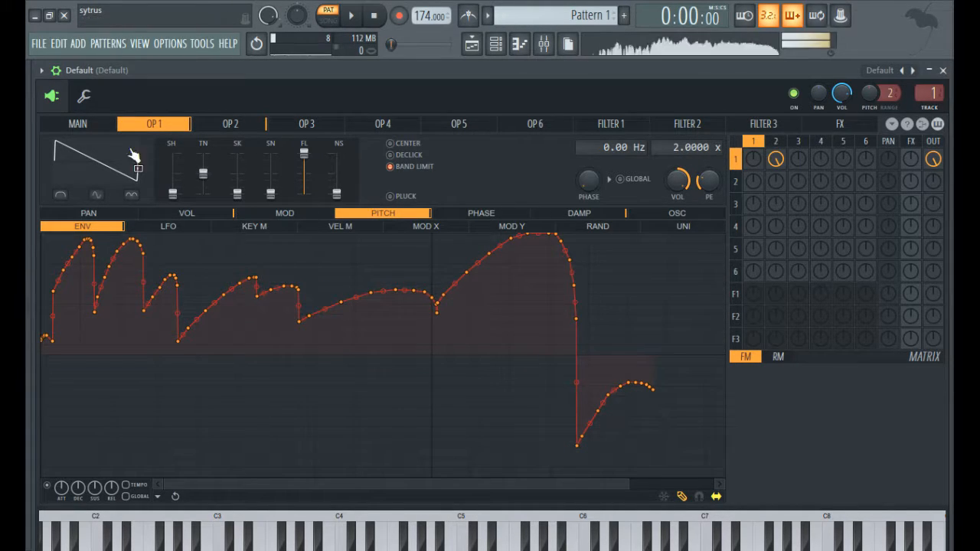
click(77, 123)
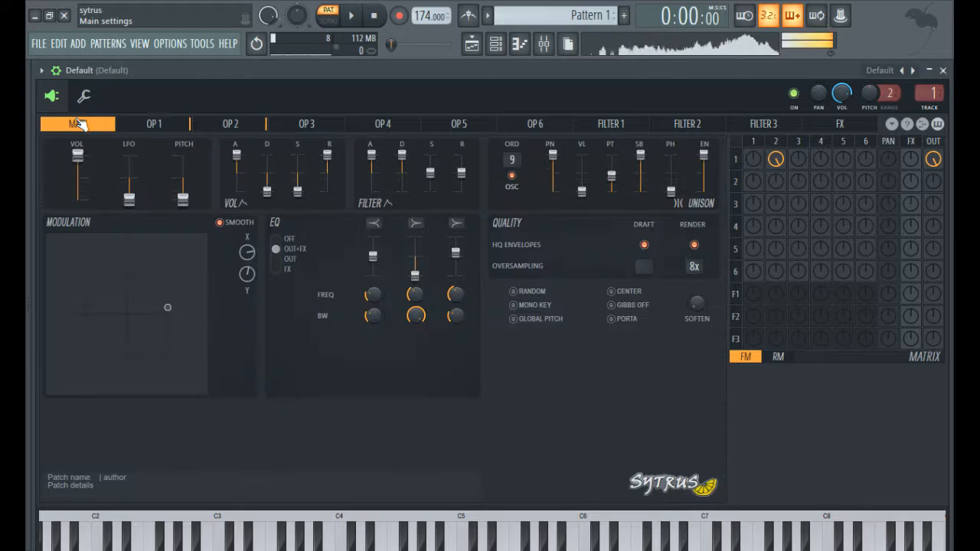
click(56, 71)
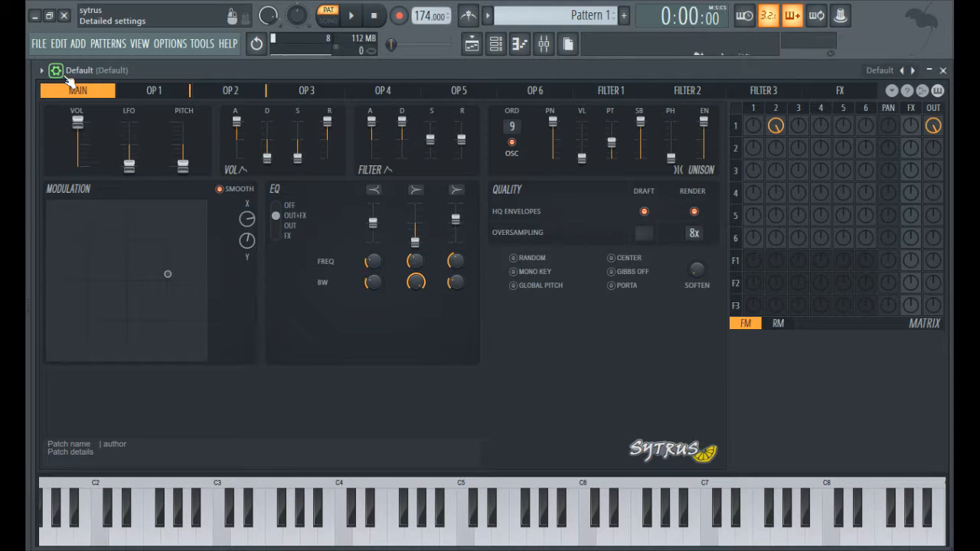